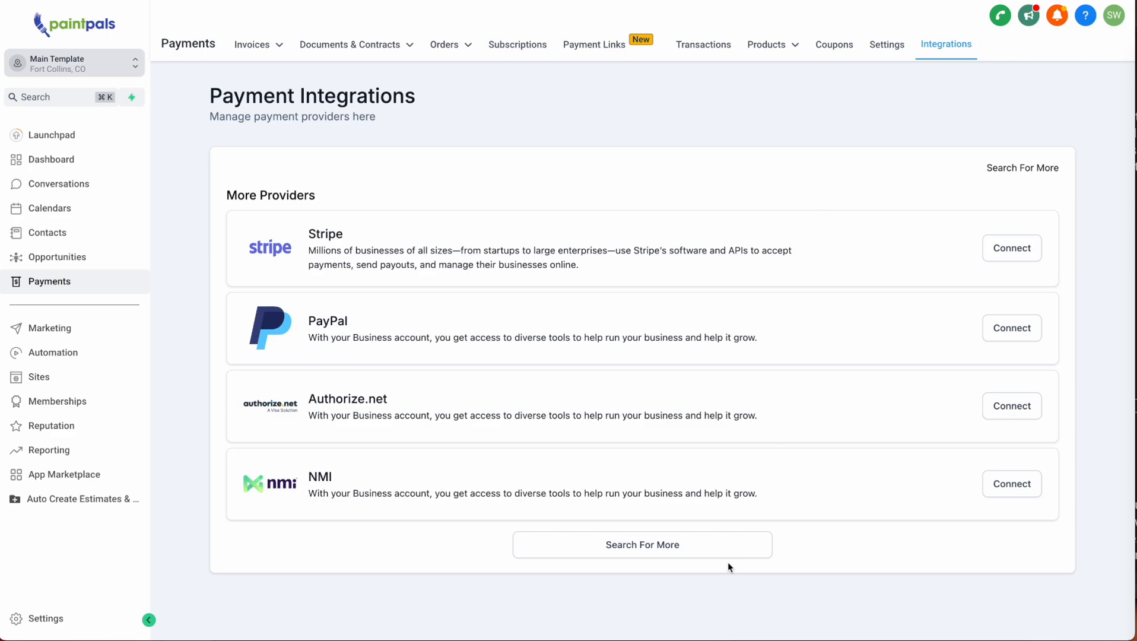
Open the full list of payment integrations and read through the Stripe entry and its description
left_click(654, 548)
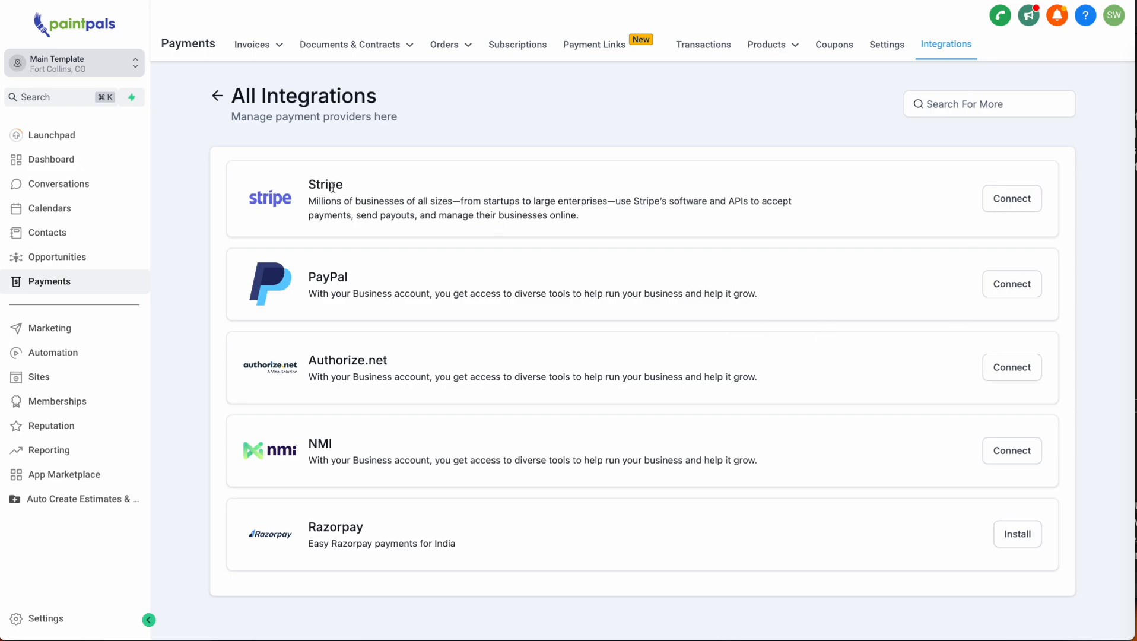
double_click(346, 186)
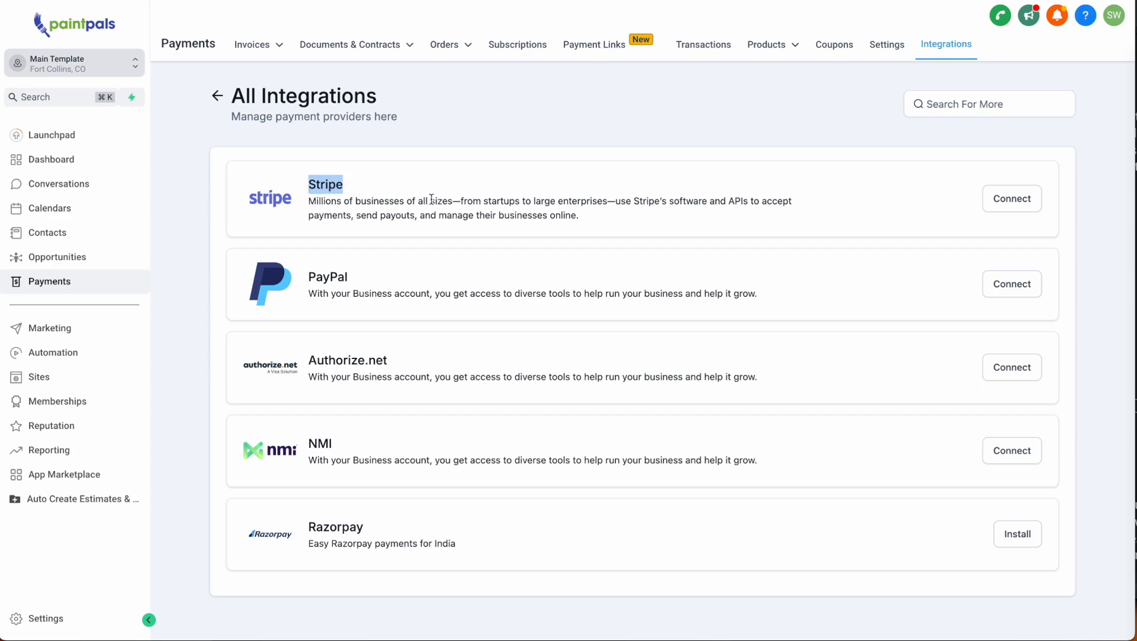
triple_click(486, 200)
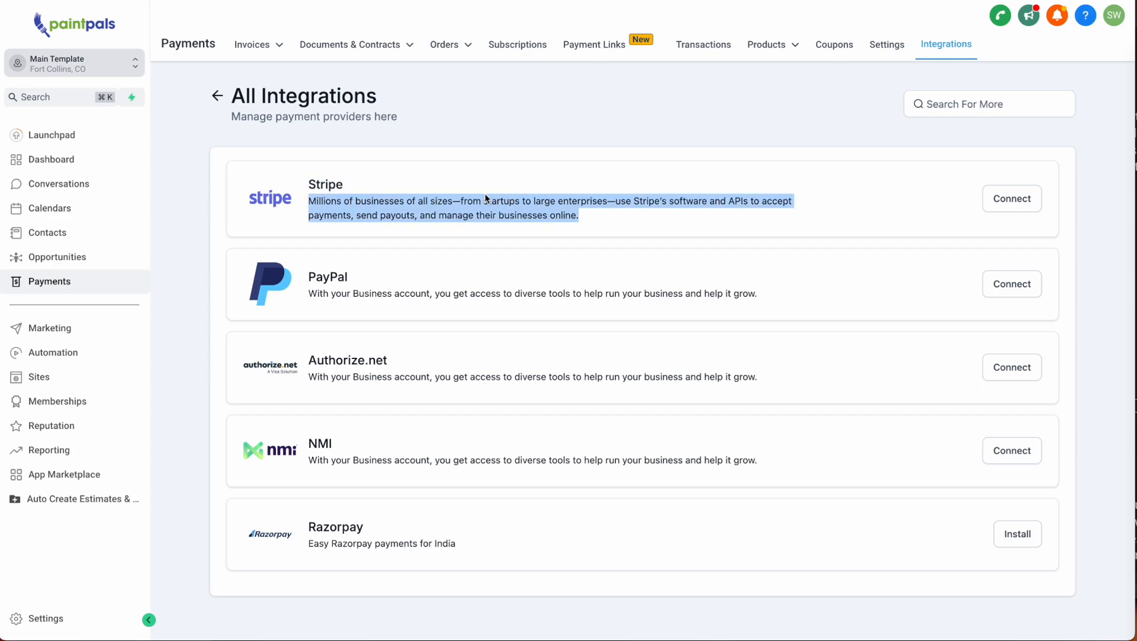
left_click_drag(601, 231, 354, 199)
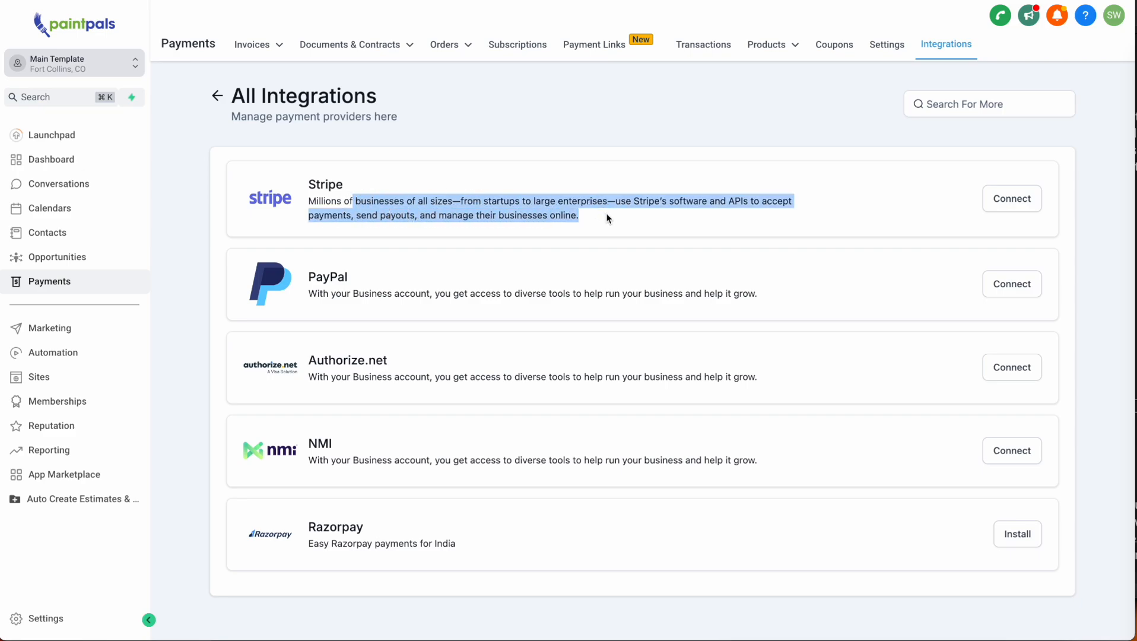
left_click_drag(608, 218, 316, 200)
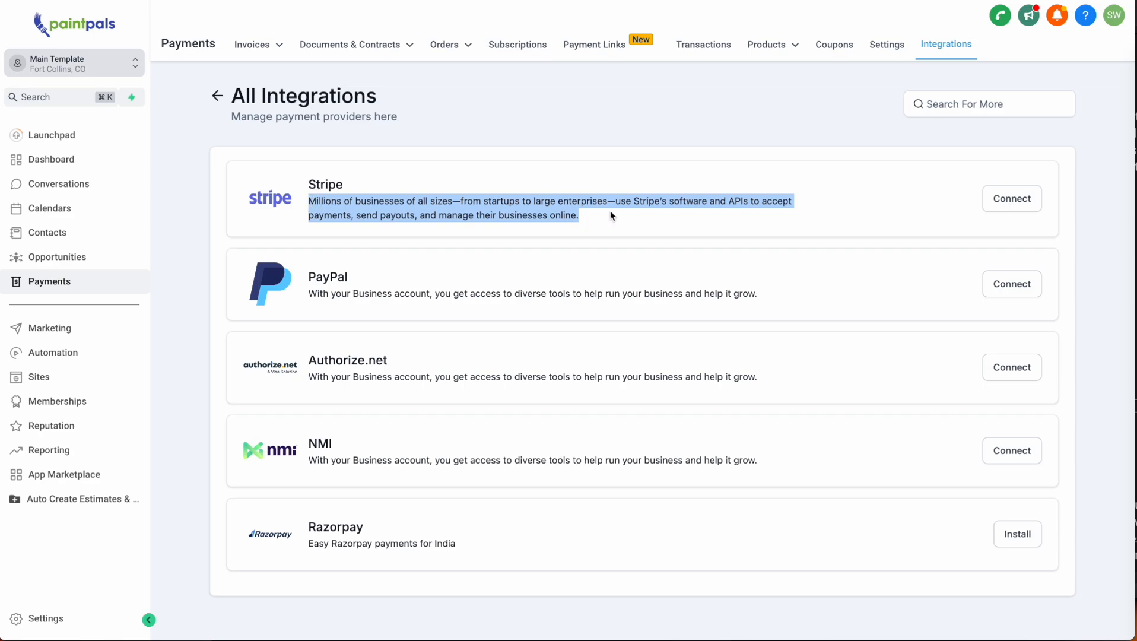
left_click_drag(615, 220, 310, 205)
left_click(697, 222)
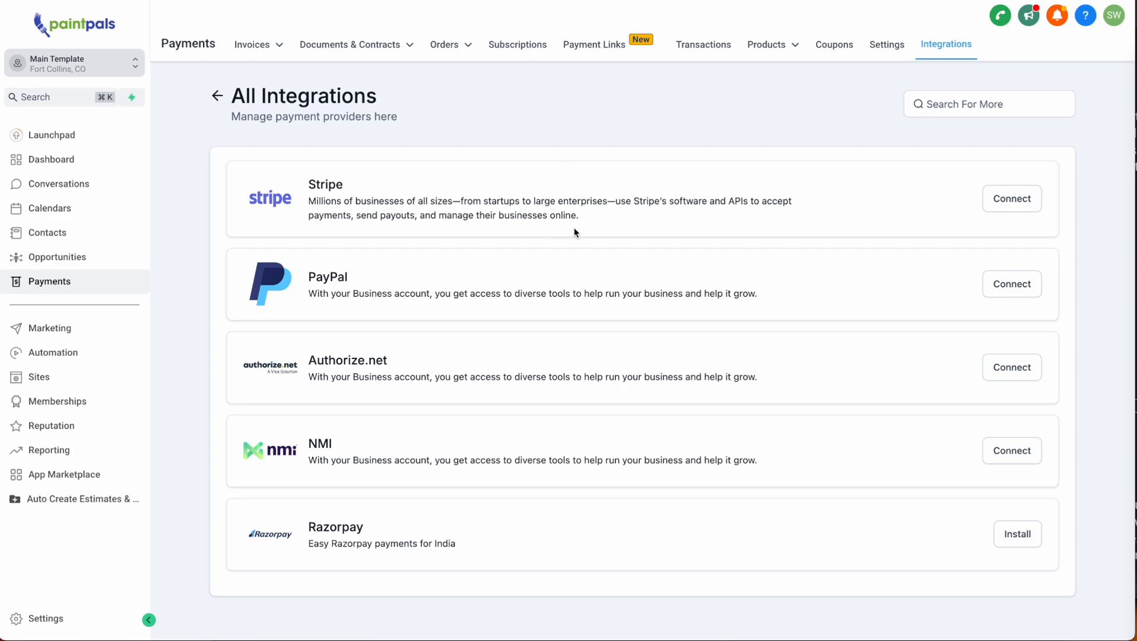
left_click_drag(577, 231, 614, 97)
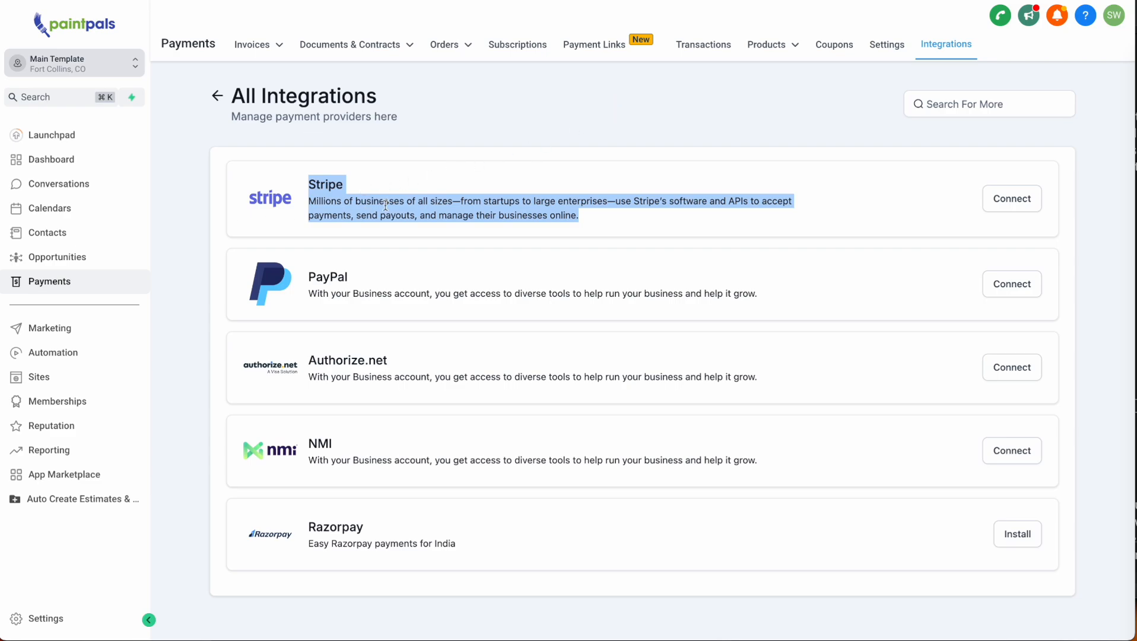
left_click(616, 219)
left_click_drag(616, 220, 313, 181)
Start connecting Stripe as the payment provider and submit the account's email address
left_click(1016, 200)
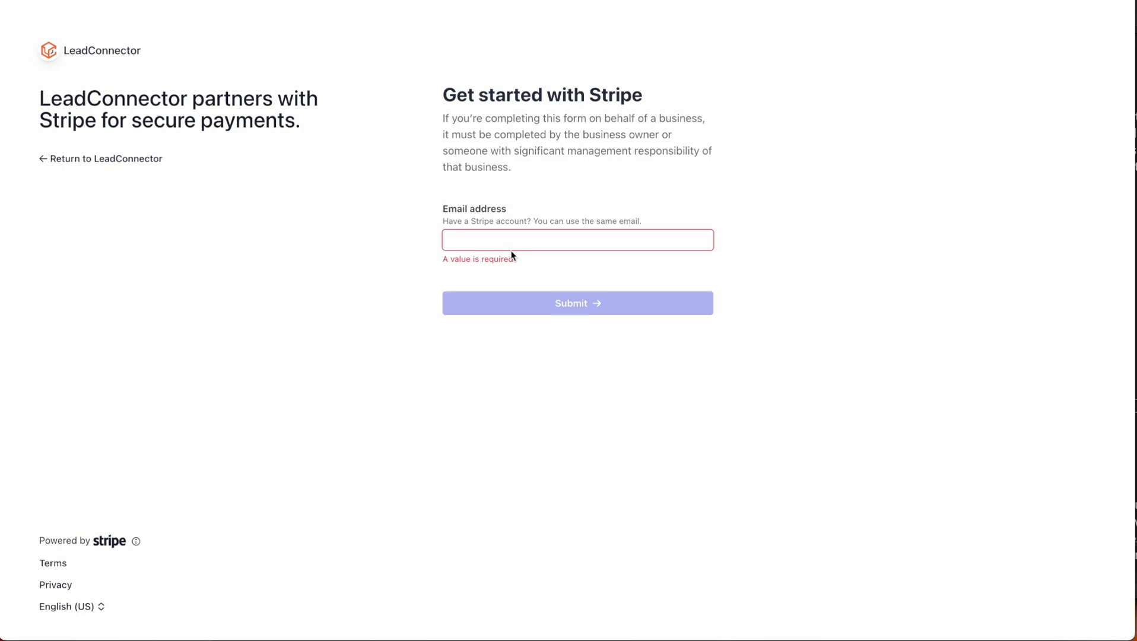
left_click_drag(545, 224, 646, 220)
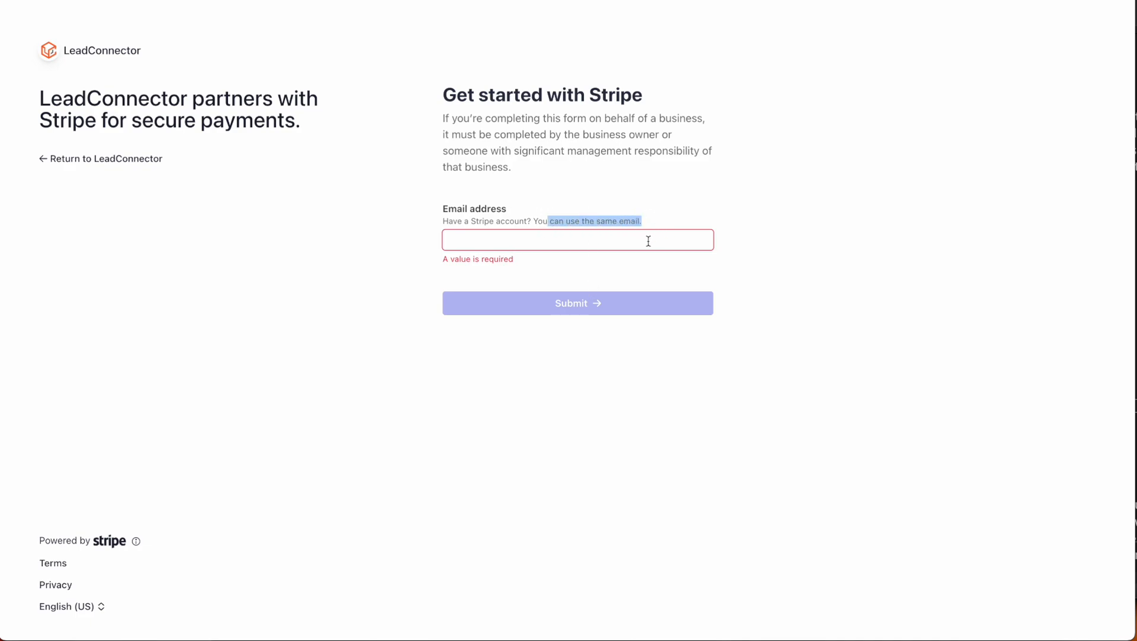
left_click(656, 243)
left_click(624, 215)
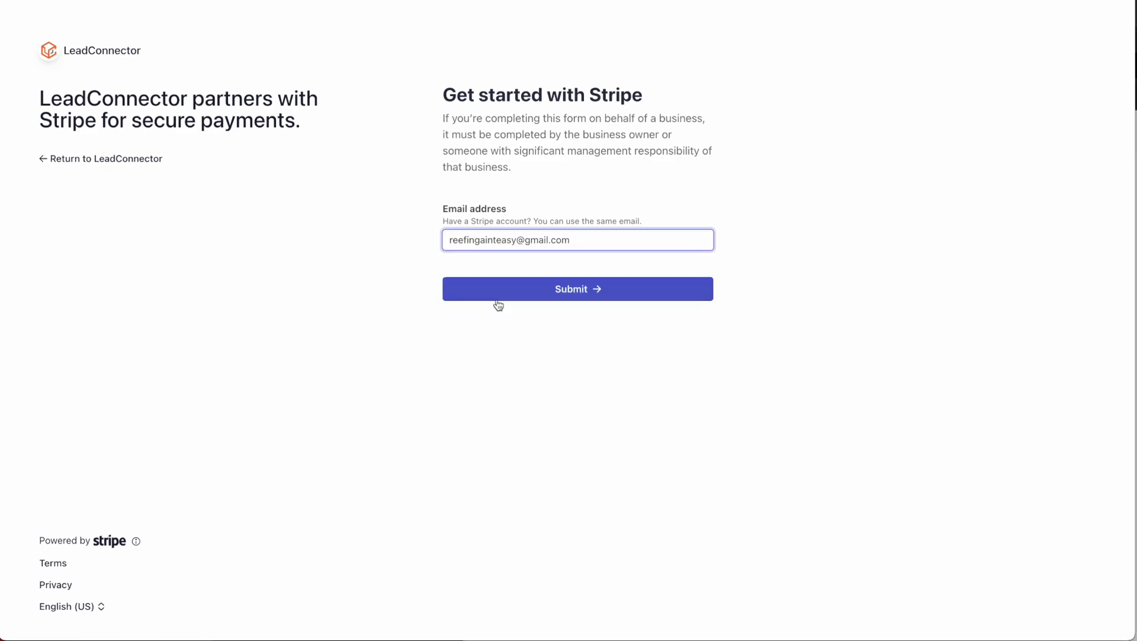
left_click(497, 299)
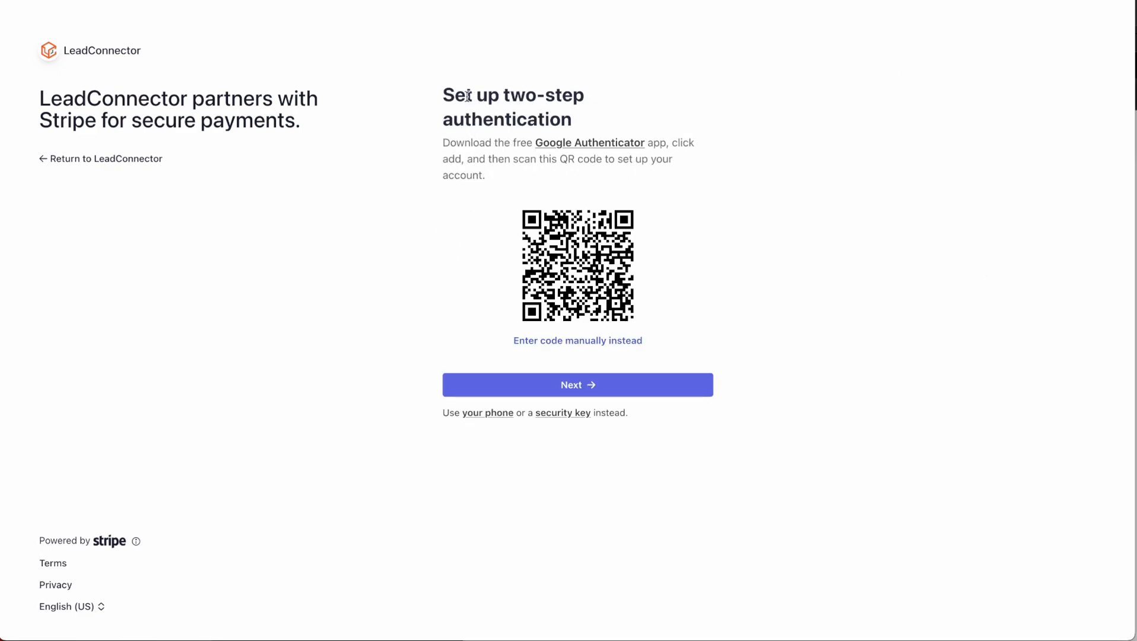
Go past the two-step authentication setup, keep Individual as the type of business and continue the Stripe onboarding
left_click_drag(467, 93, 582, 95)
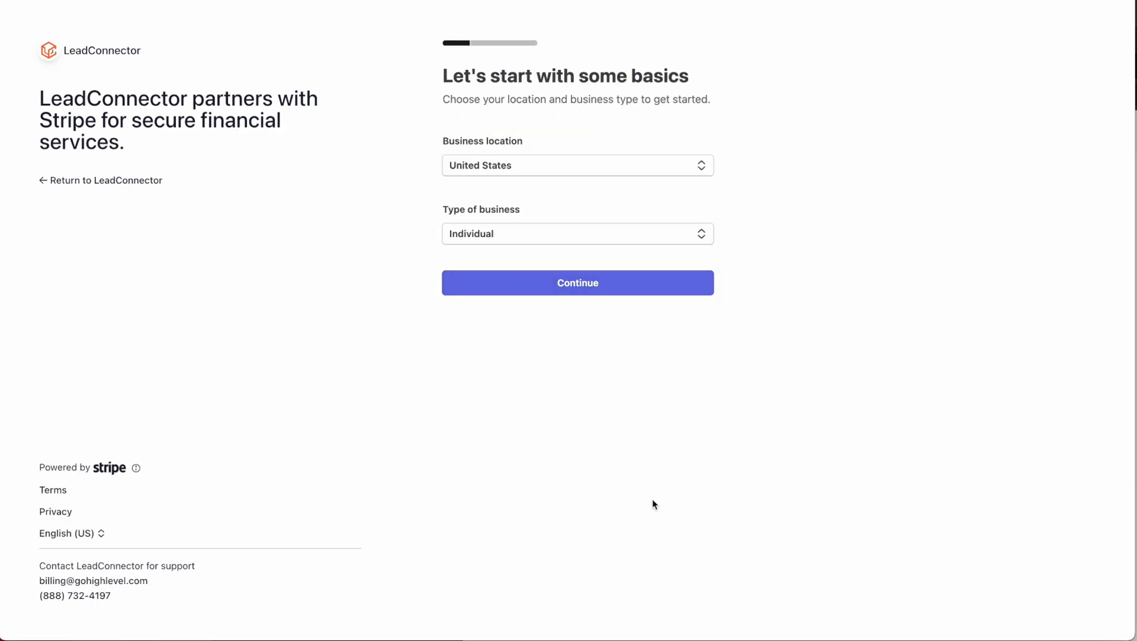
left_click(501, 234)
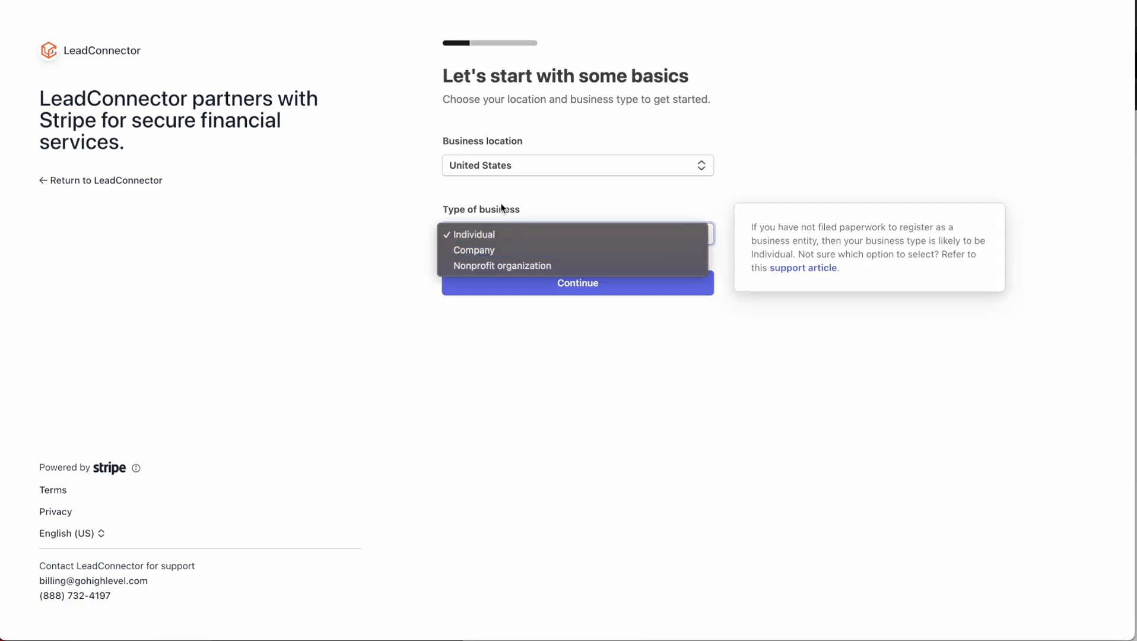
left_click(502, 206)
left_click(537, 278)
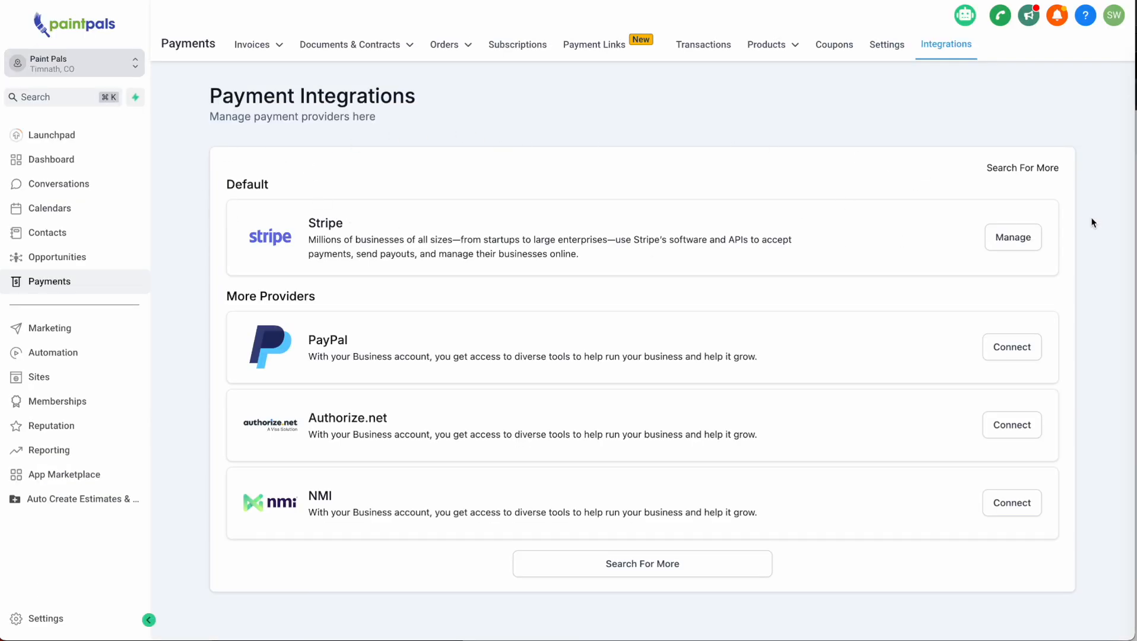
Check the default payment provider, and open the payment settings to look at the Receipts section
double_click(275, 184)
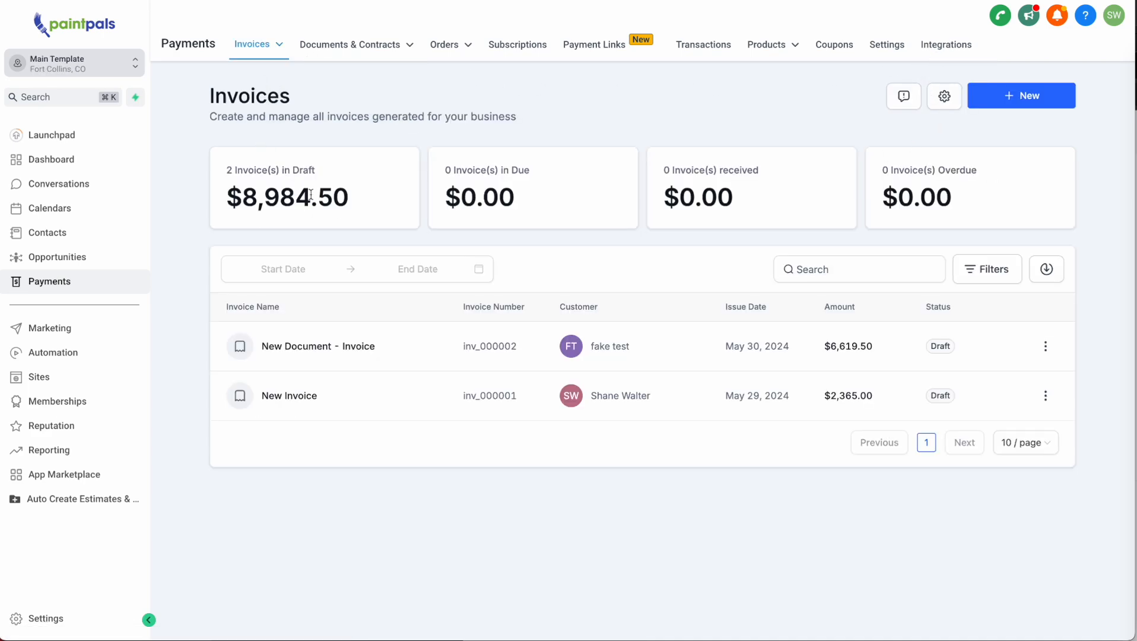
left_click(887, 45)
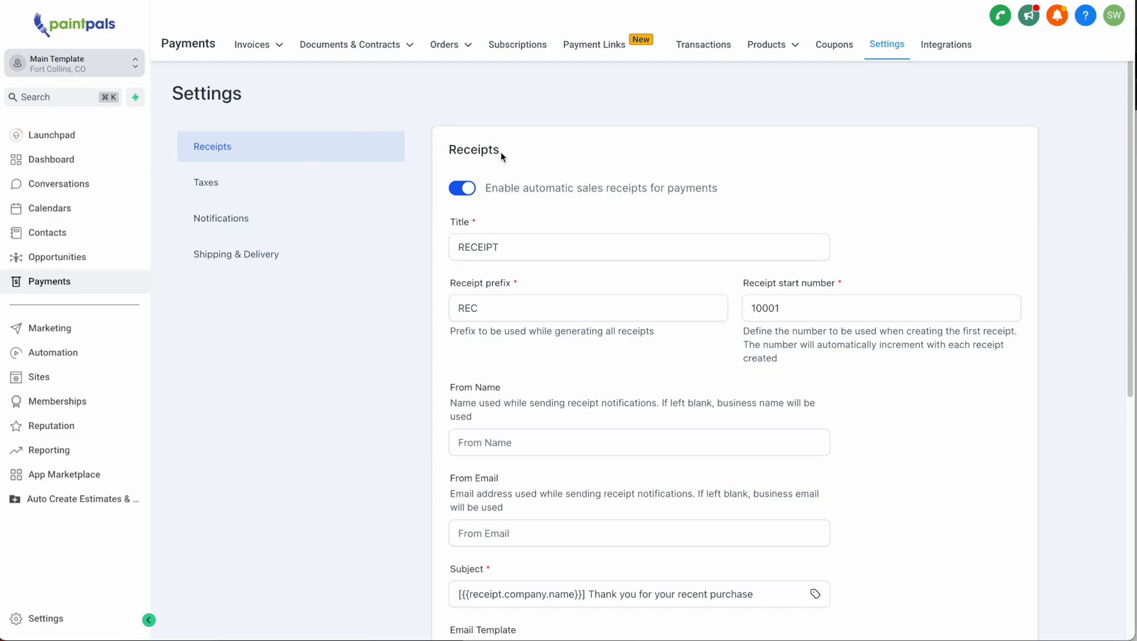
left_click_drag(500, 156, 422, 180)
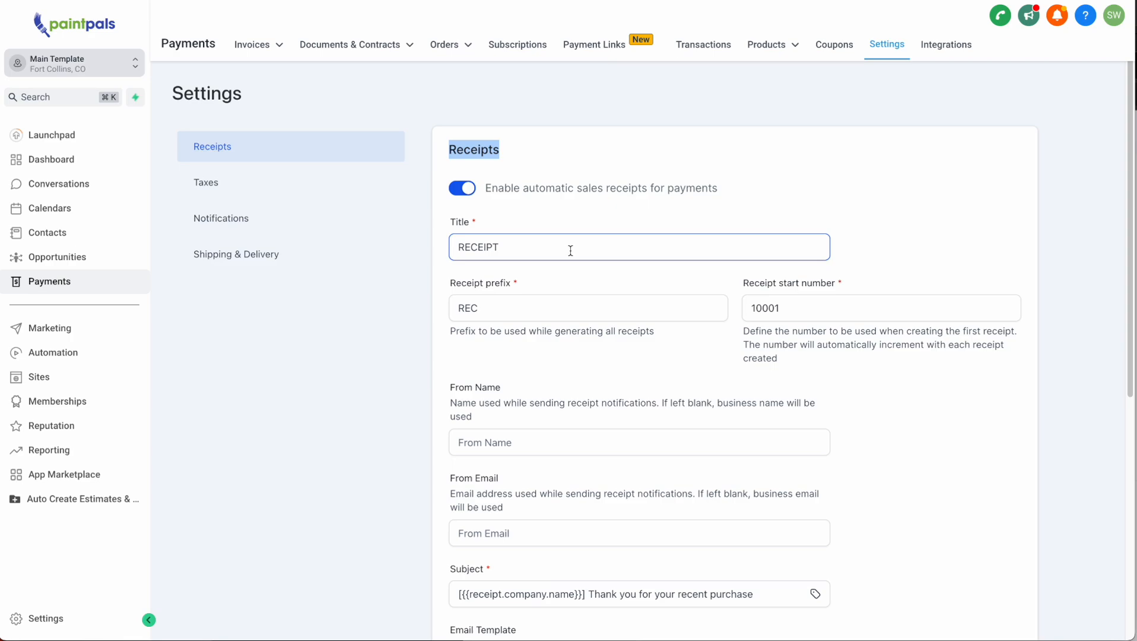
Open a blank Add Tax form in the Taxes settings and look over its name and rate fields
left_click(240, 184)
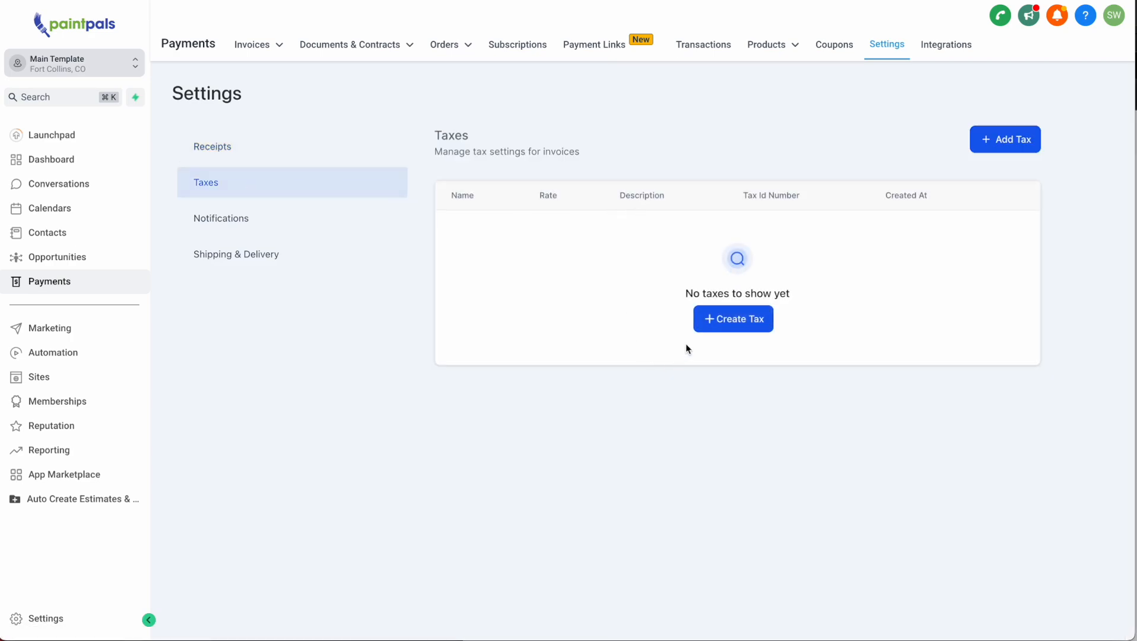
left_click(753, 320)
left_click(525, 224)
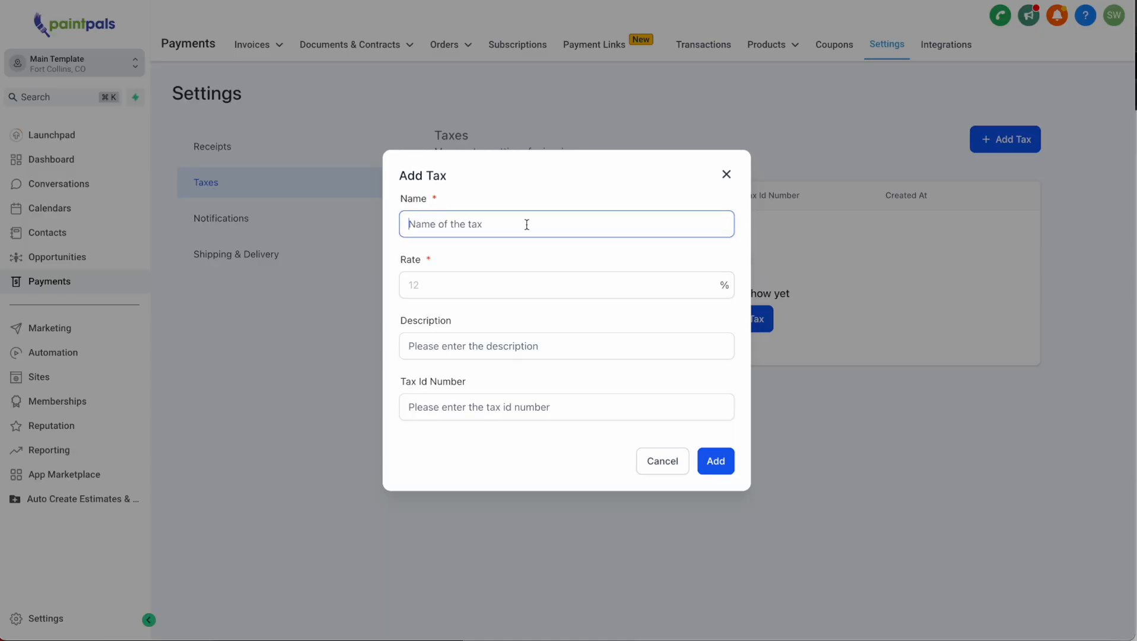
left_click(438, 286)
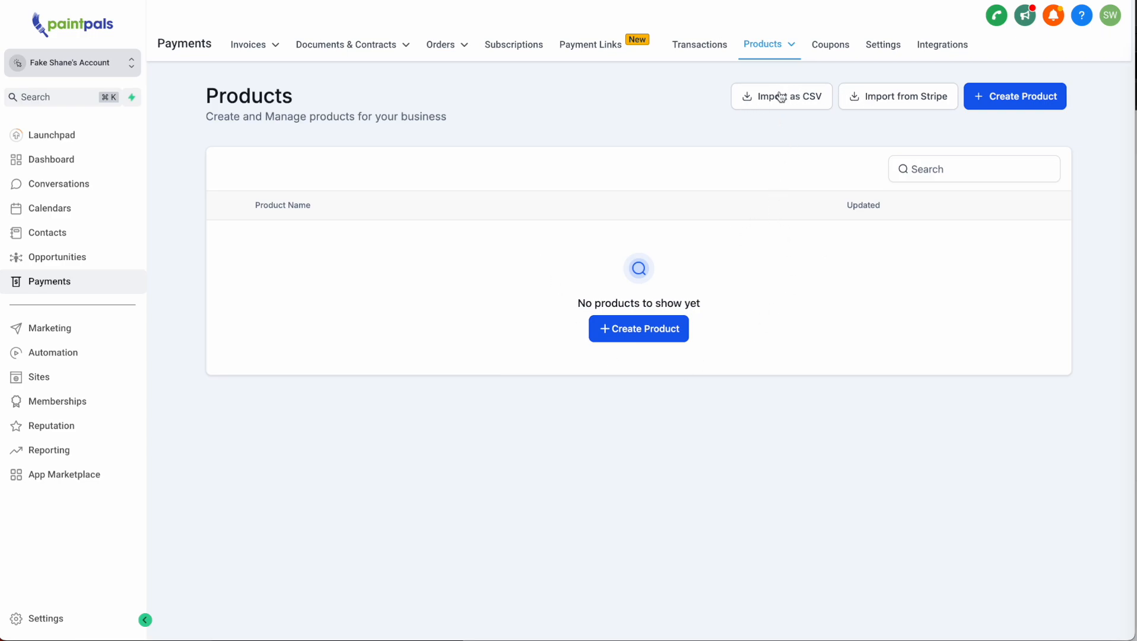
Open the form for creating a product manually, and return to the product list without saving
left_click(640, 336)
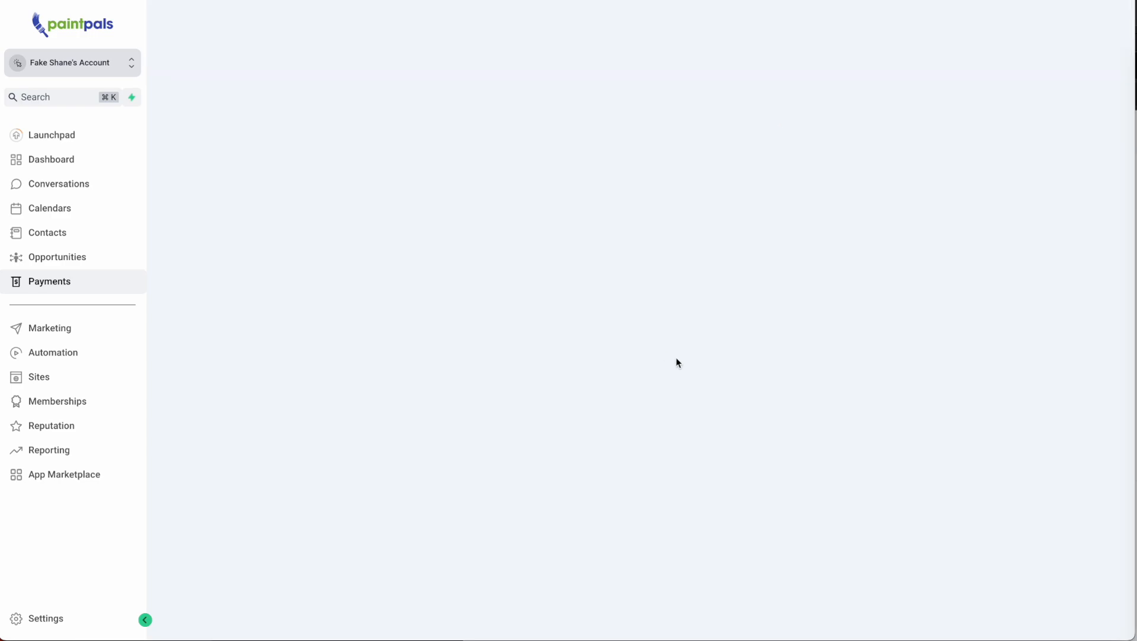
left_click(443, 213)
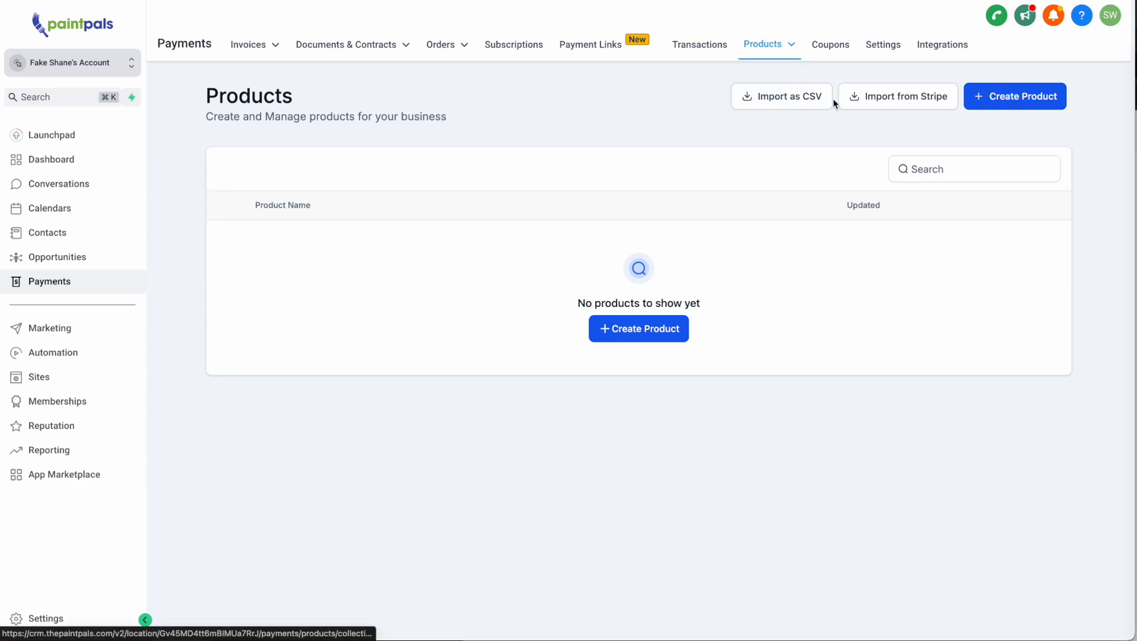
Import the products from the file Paint Products For CRM Upload2.csv
left_click(769, 99)
left_click(591, 244)
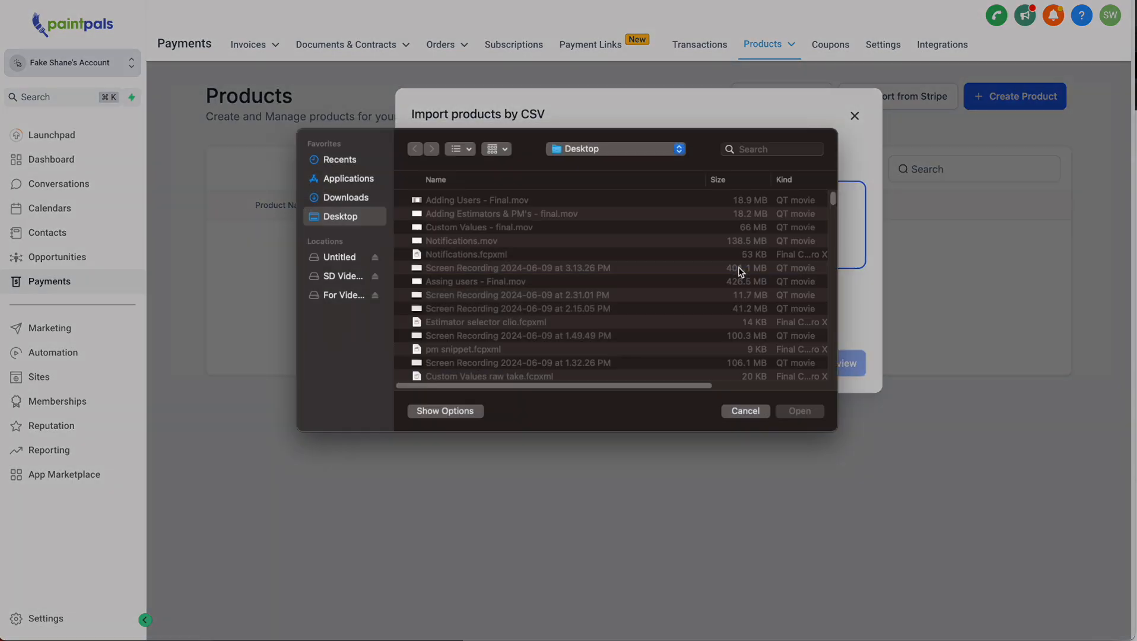
double_click(590, 280)
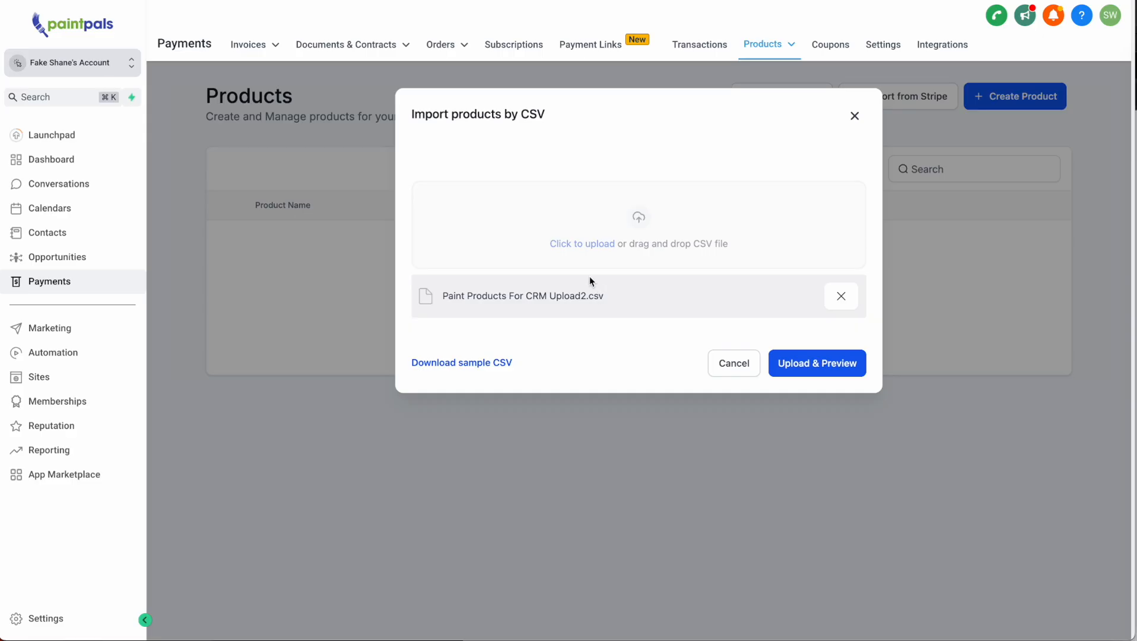
left_click(829, 363)
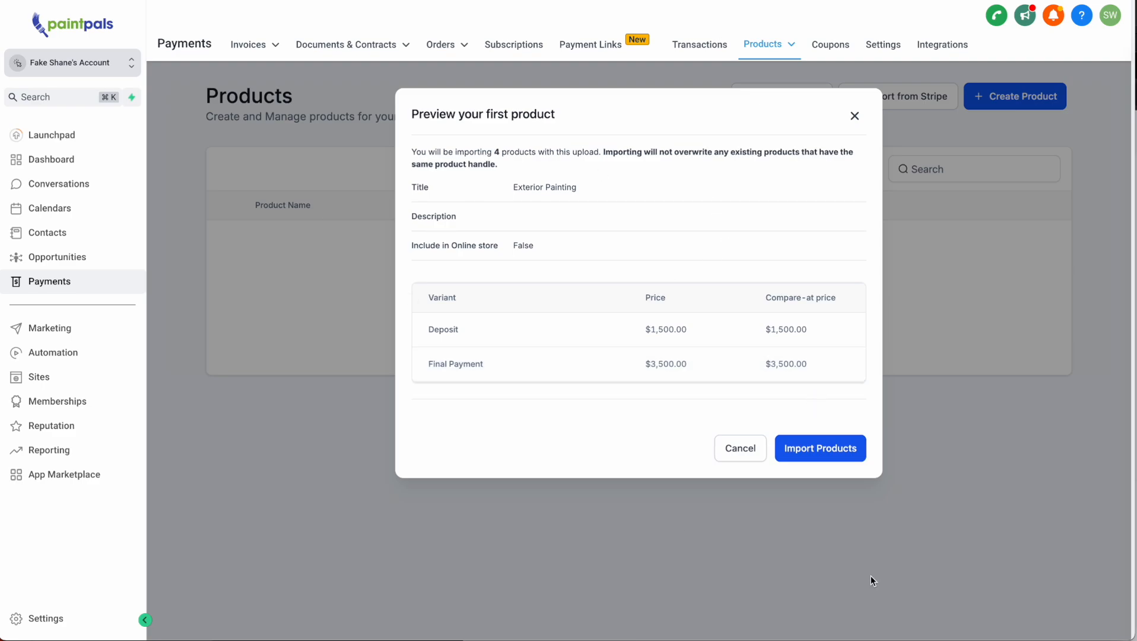
left_click(811, 465)
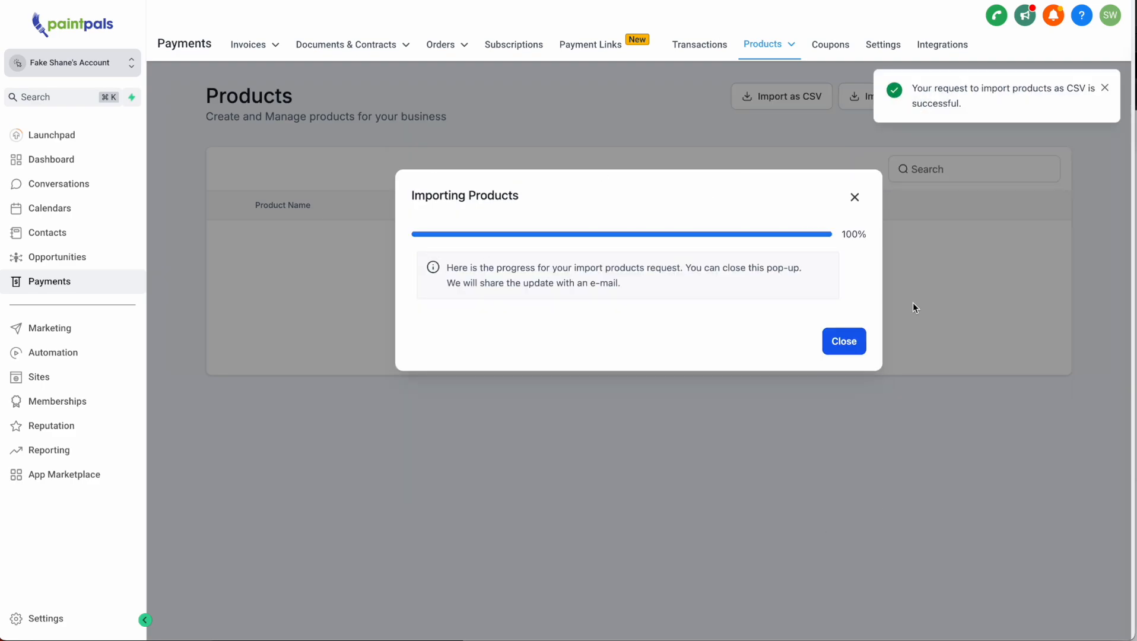
left_click(844, 340)
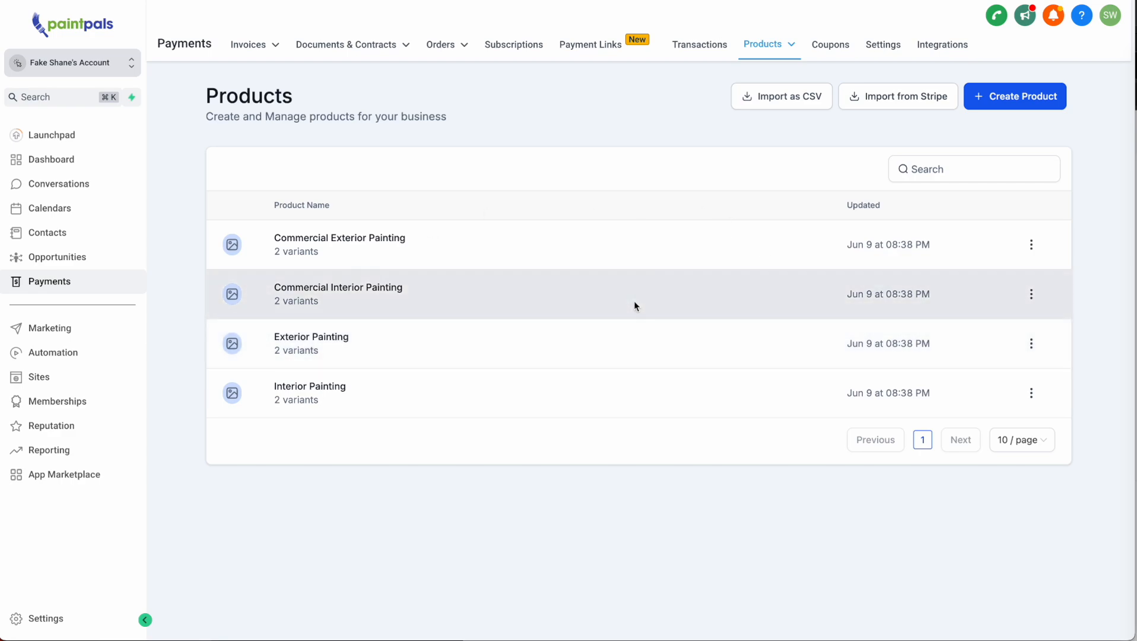
Look through the invoice settings, including email configurations, title and terms, product settings, custom fields, notifications and business information
mouse_move(254, 45)
left_click(221, 78)
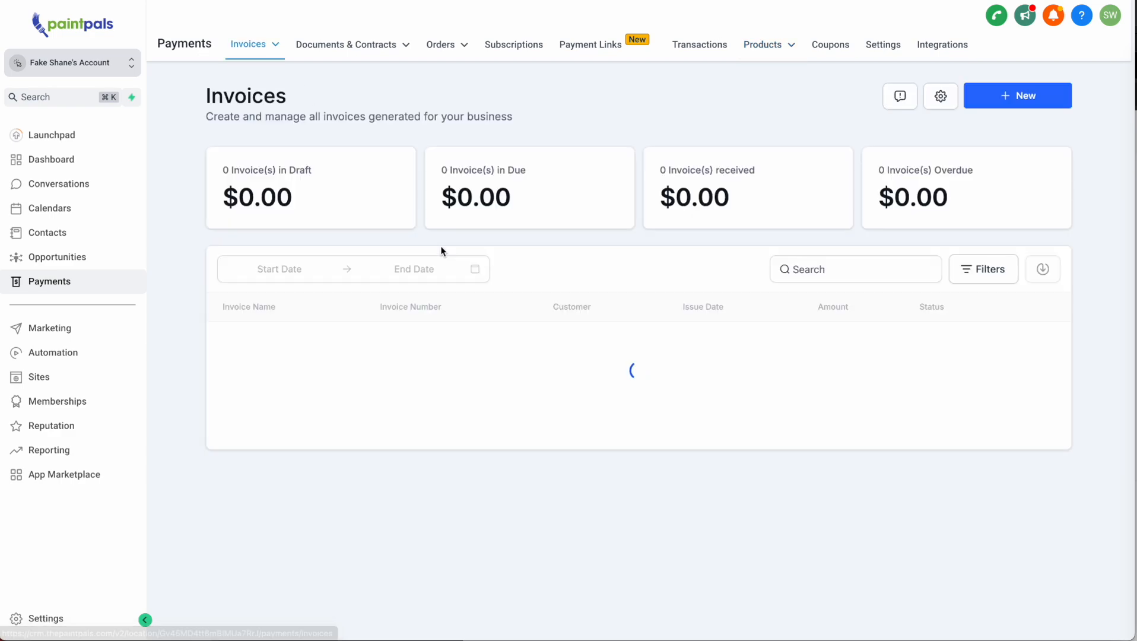
left_click(941, 96)
left_click(292, 217)
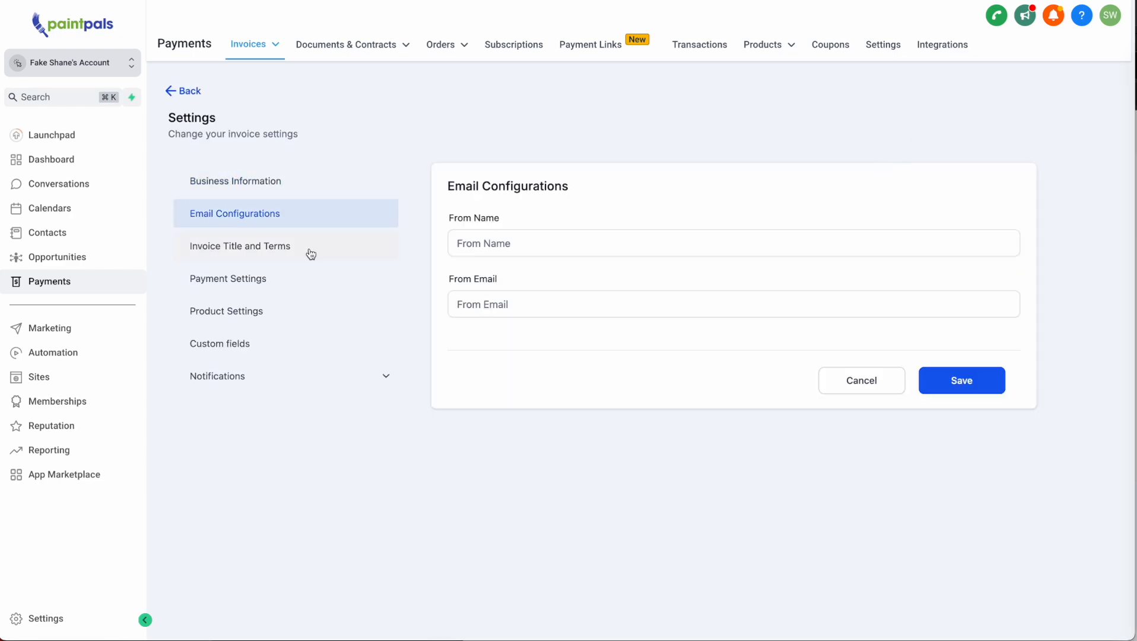
left_click(291, 242)
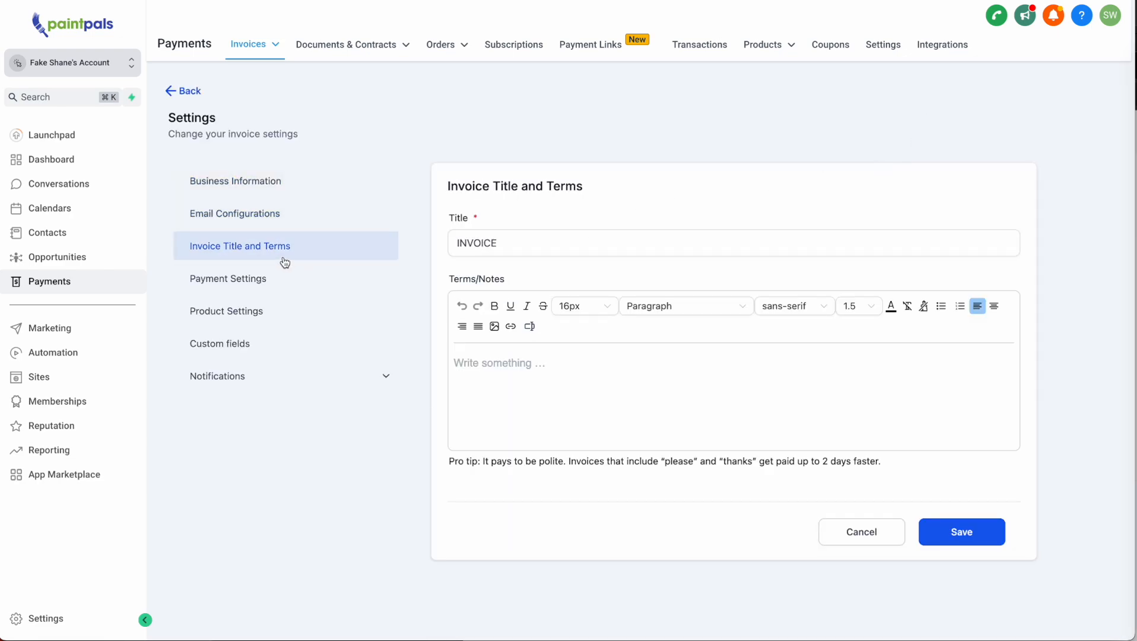
left_click(264, 313)
left_click(235, 343)
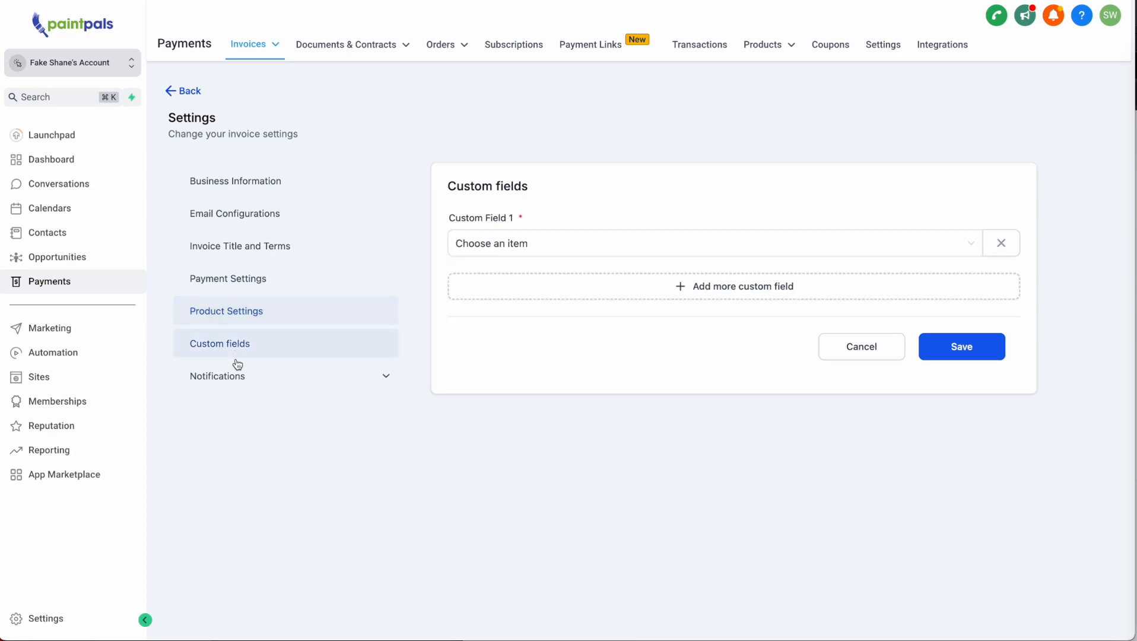
left_click(234, 377)
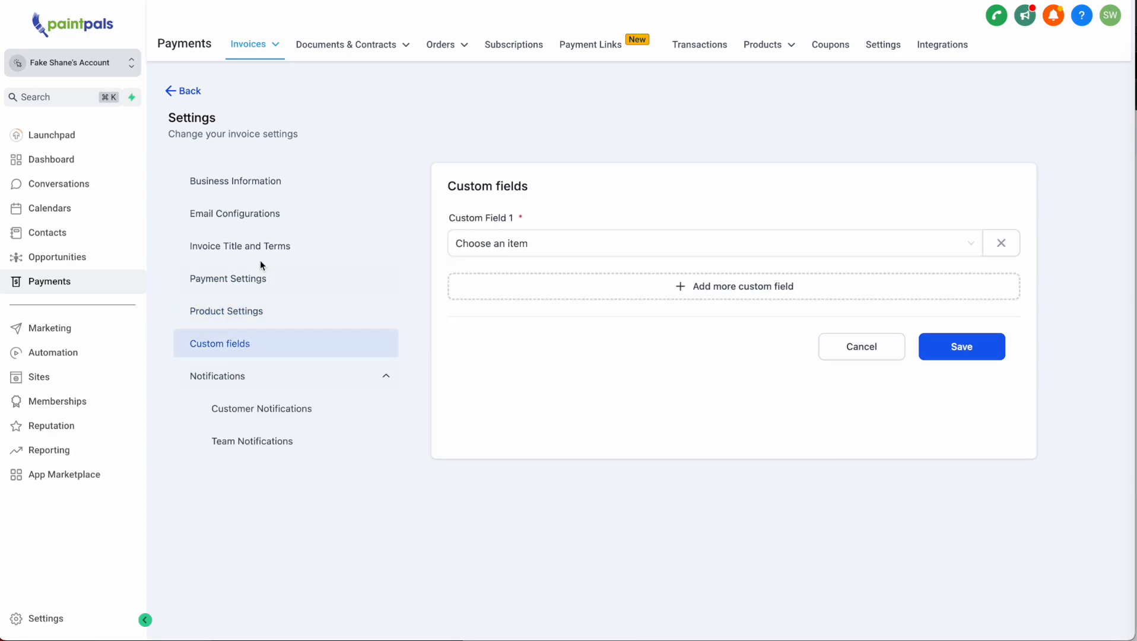
left_click(258, 182)
left_click(192, 93)
Create a new one-time invoice and add an existing contact as the client it is billed to
left_click(1006, 104)
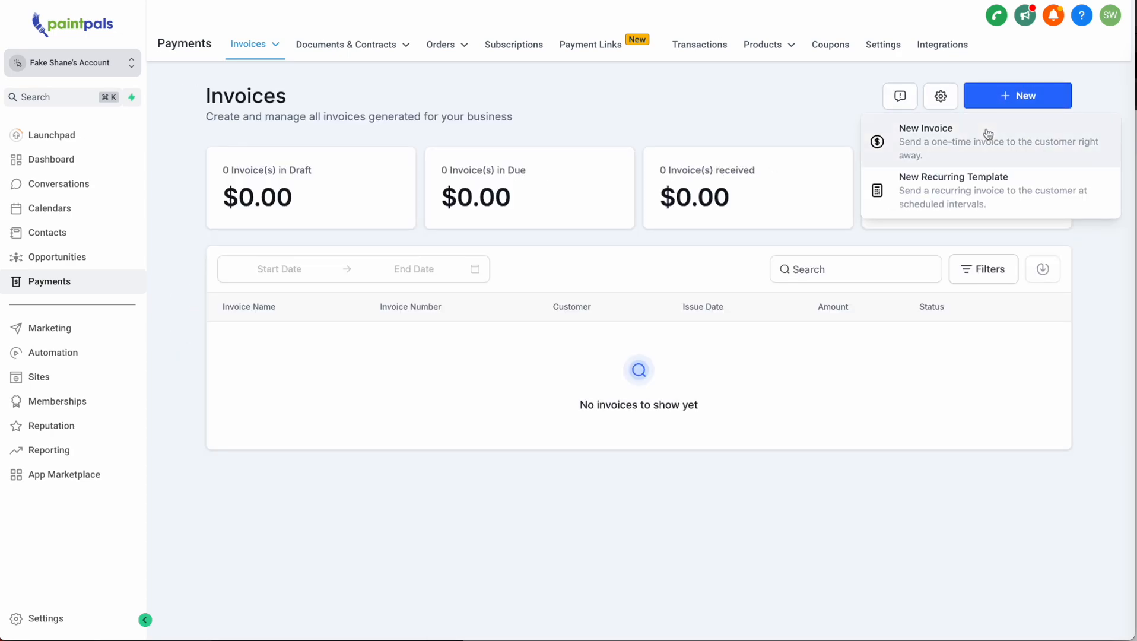
left_click(914, 156)
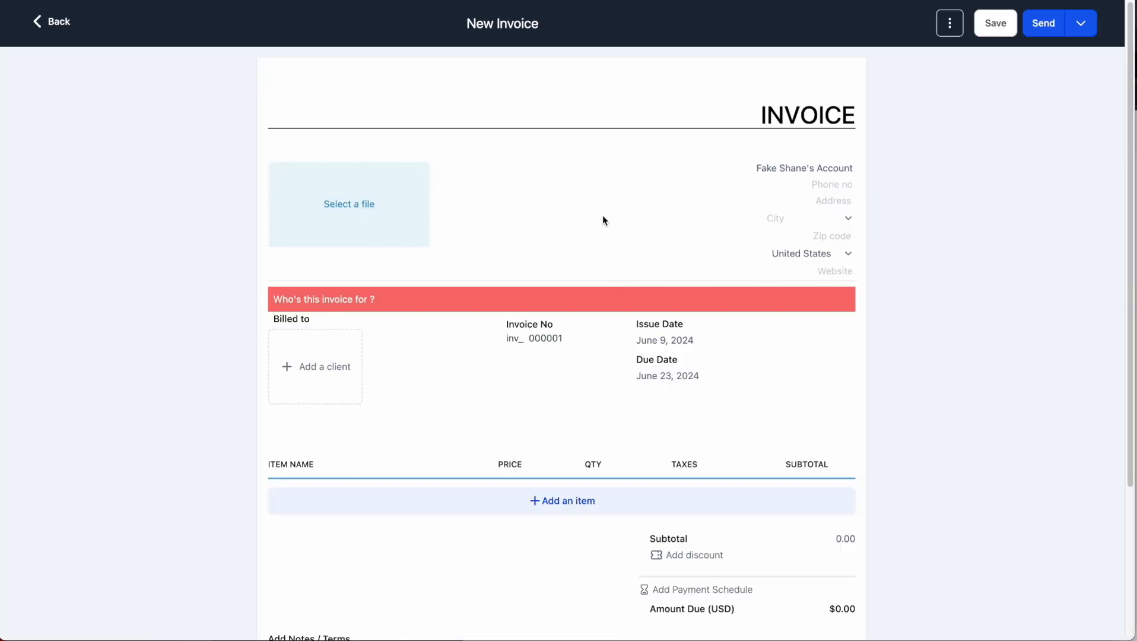
left_click(310, 378)
left_click(366, 538)
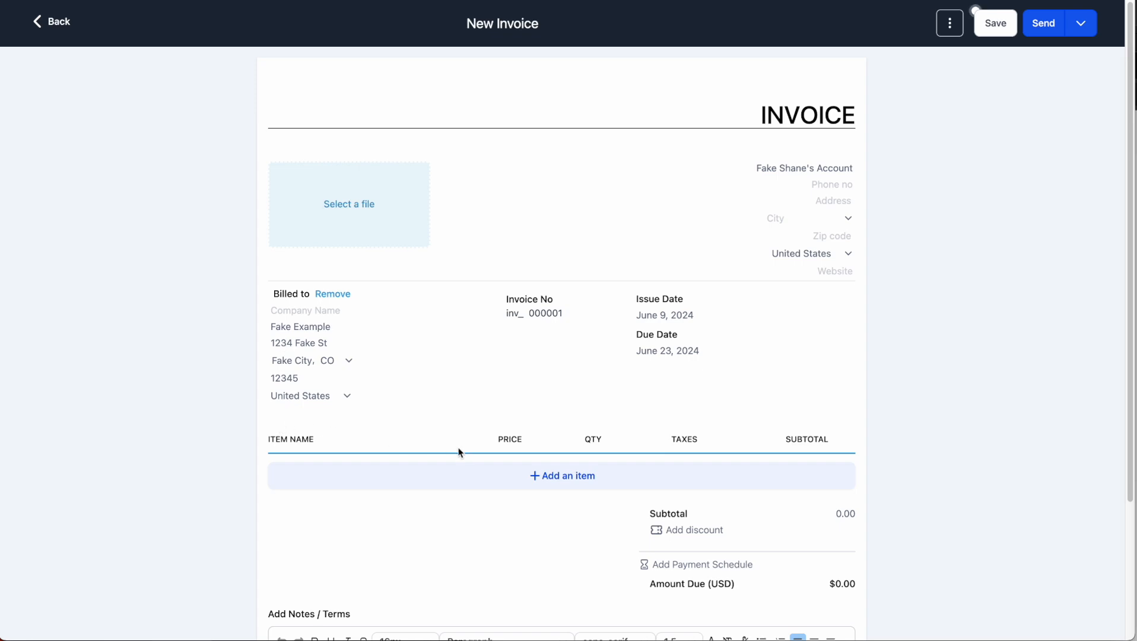
Add the Deposit option of the Interior Painting product as an item on the invoice
left_click(500, 475)
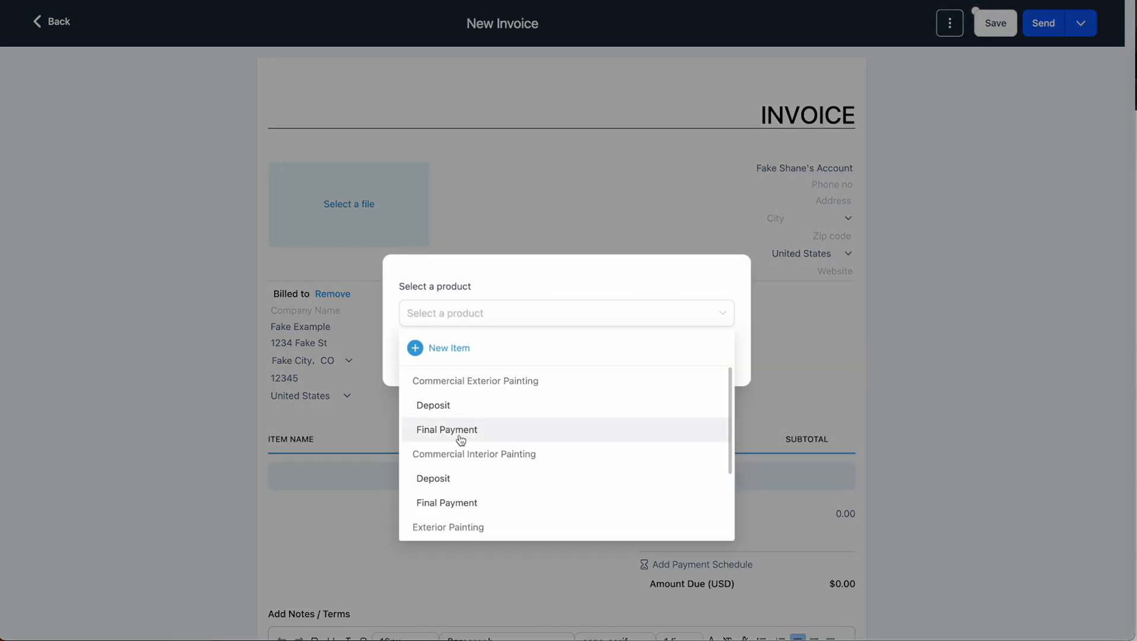
scroll(526, 475, "down", 2)
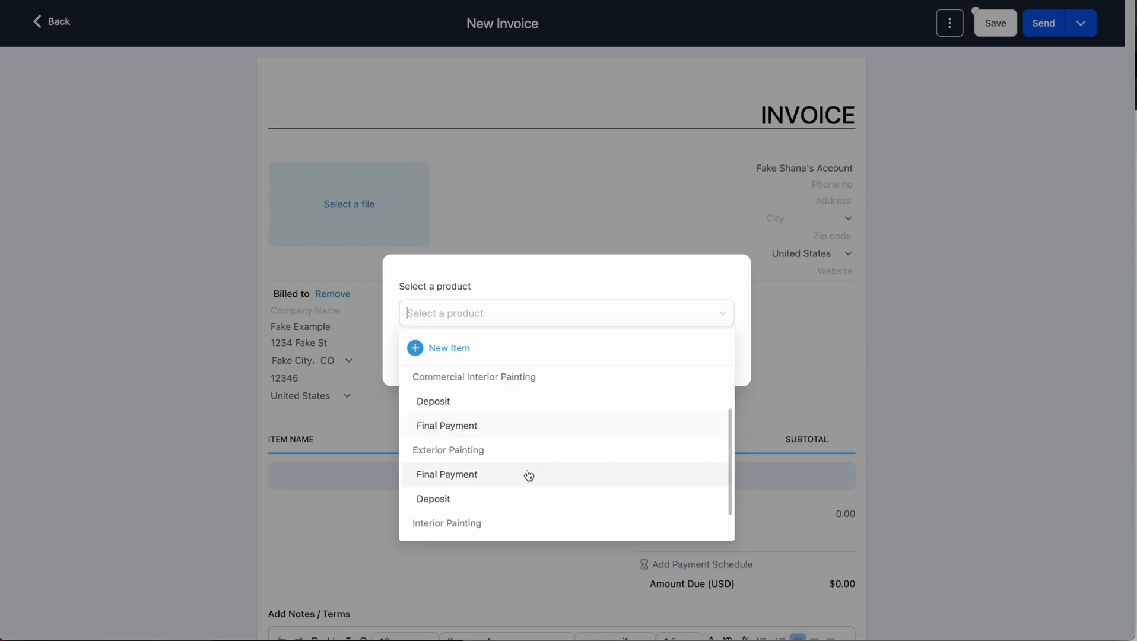
scroll(438, 509, "down", 1)
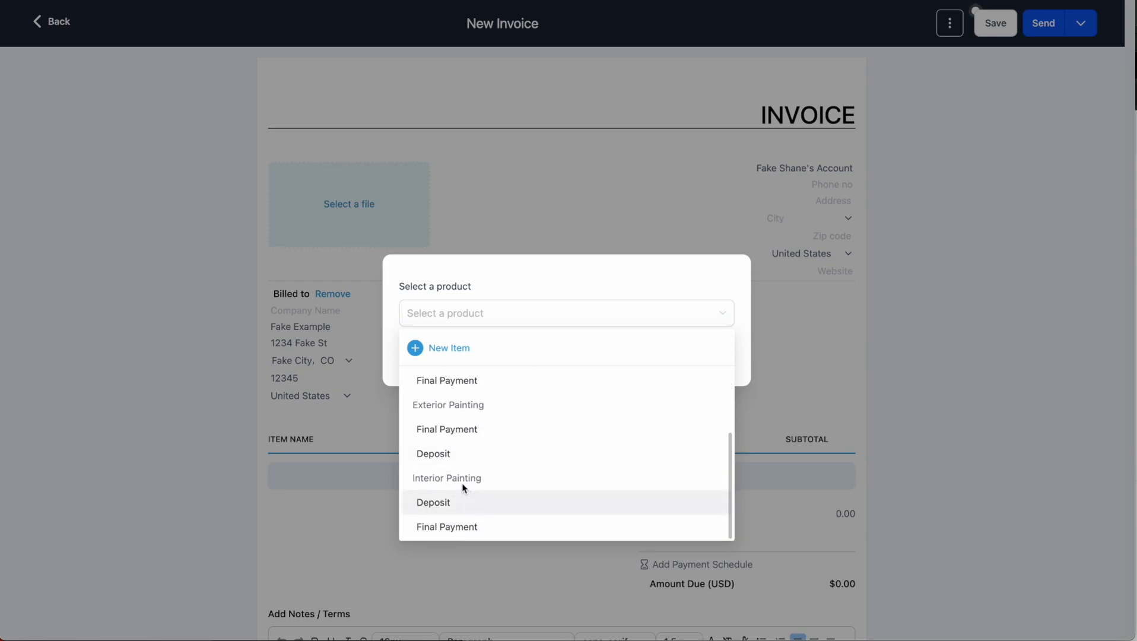
left_click(441, 505)
left_click(715, 420)
Set the price of the Interior Painting deposit item to $1623
scroll(378, 455, "down", 3)
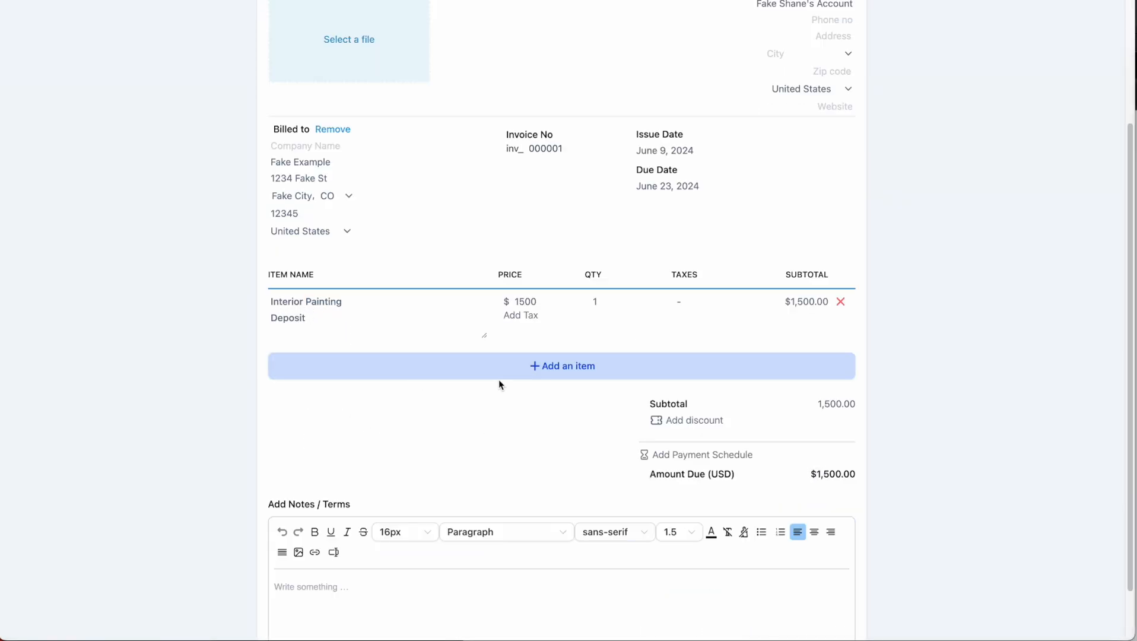
left_click(533, 304)
double_click(522, 301)
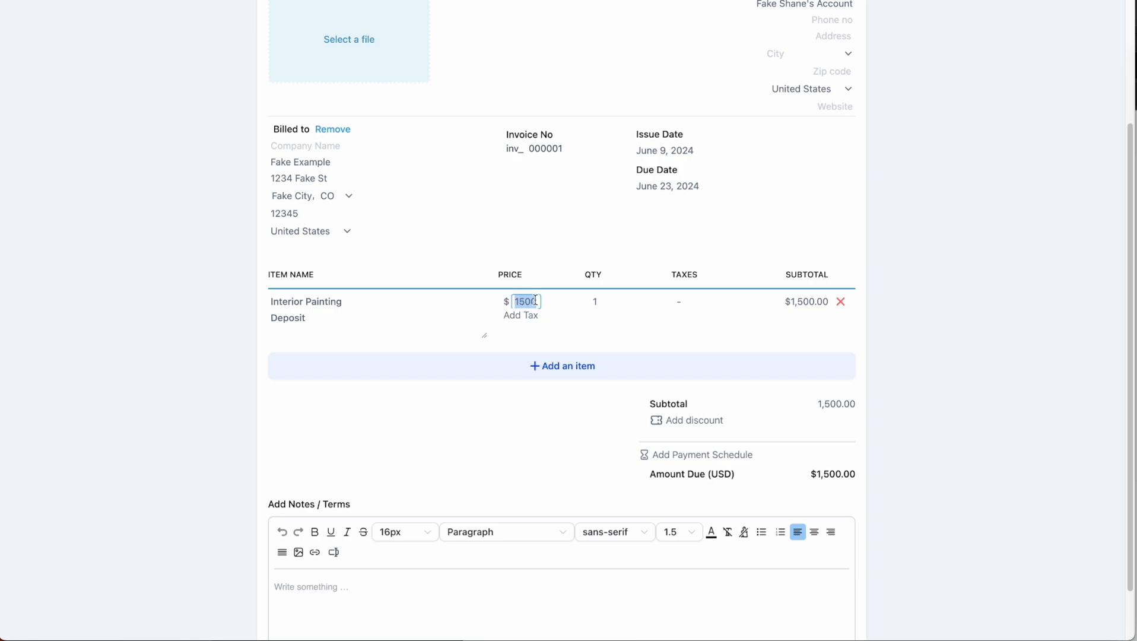
type("1623")
scroll(685, 356, "down", 2)
Apply a 10% discount to the invoice subtotal, and remove the discount
left_click(689, 421)
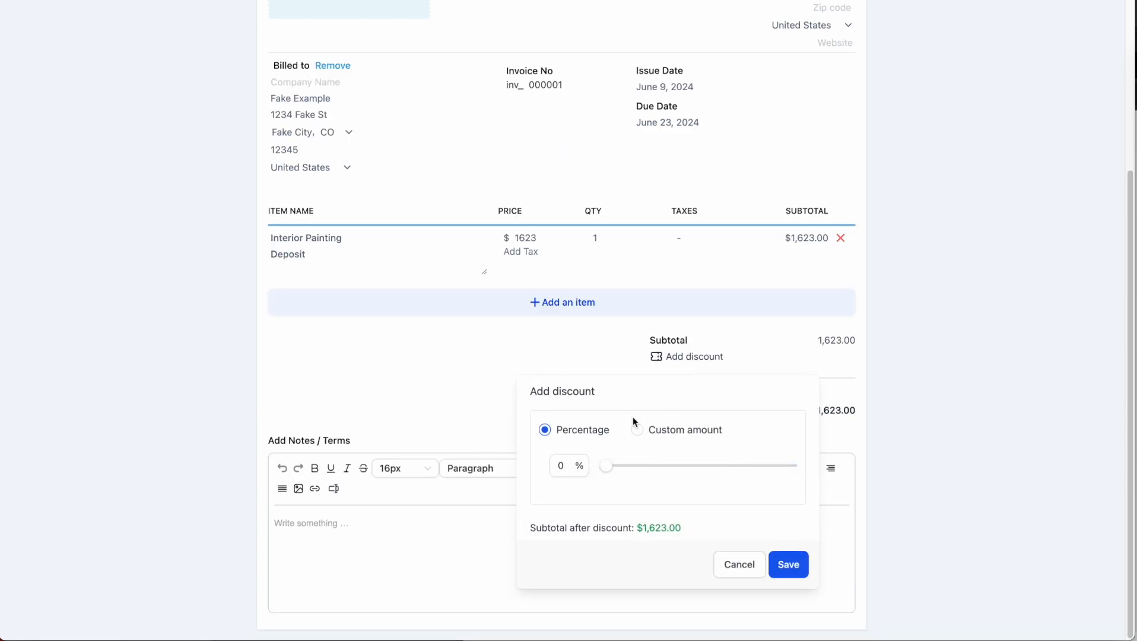
left_click(565, 466)
key("BackSpace")
type("10")
left_click(788, 565)
left_click(850, 371)
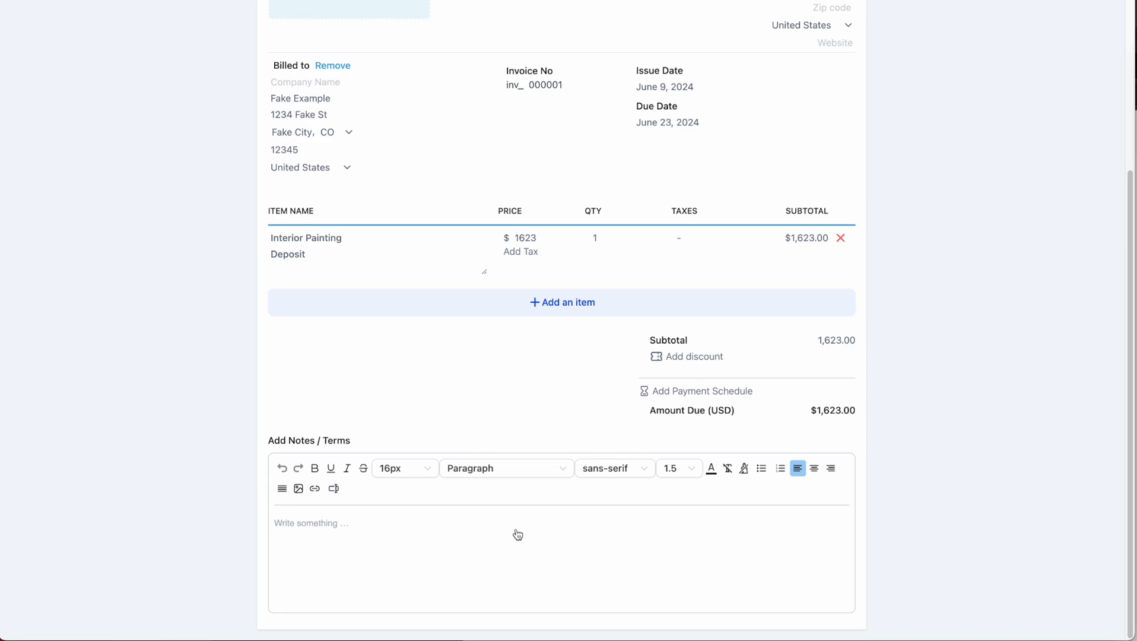
Save the invoice and open its preview
scroll(707, 544, "up", 5)
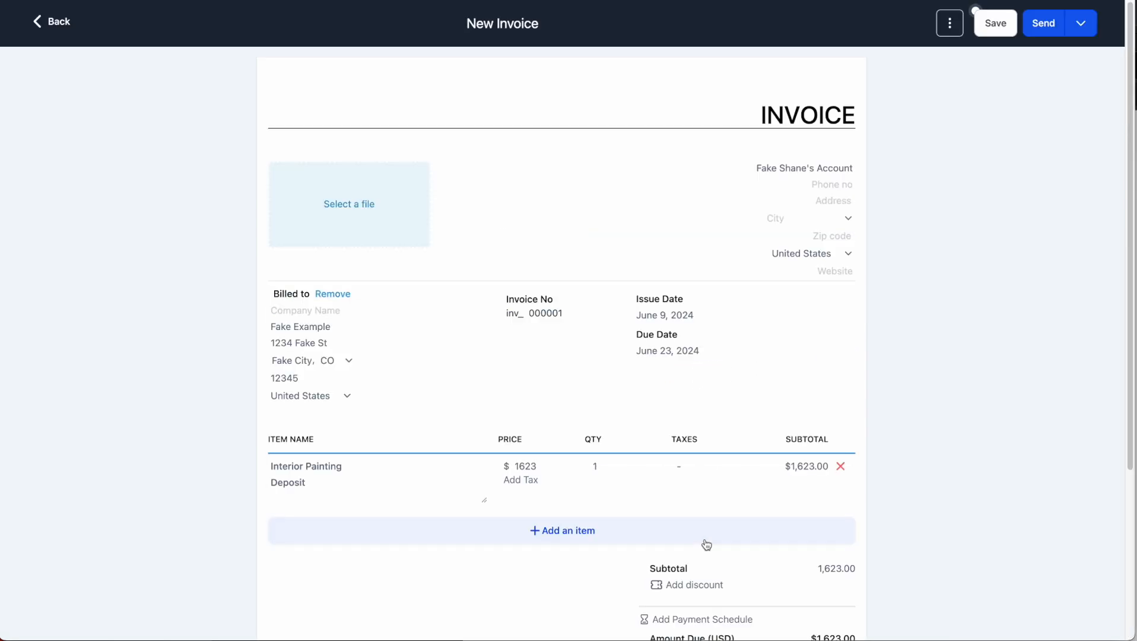
left_click(997, 26)
left_click(944, 30)
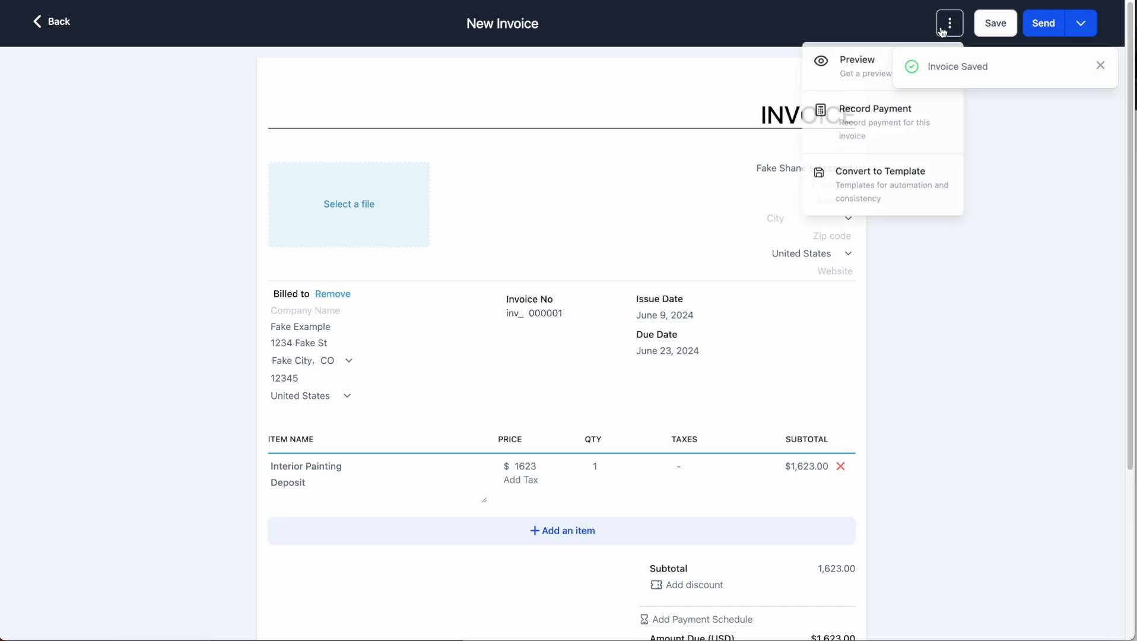
left_click(858, 82)
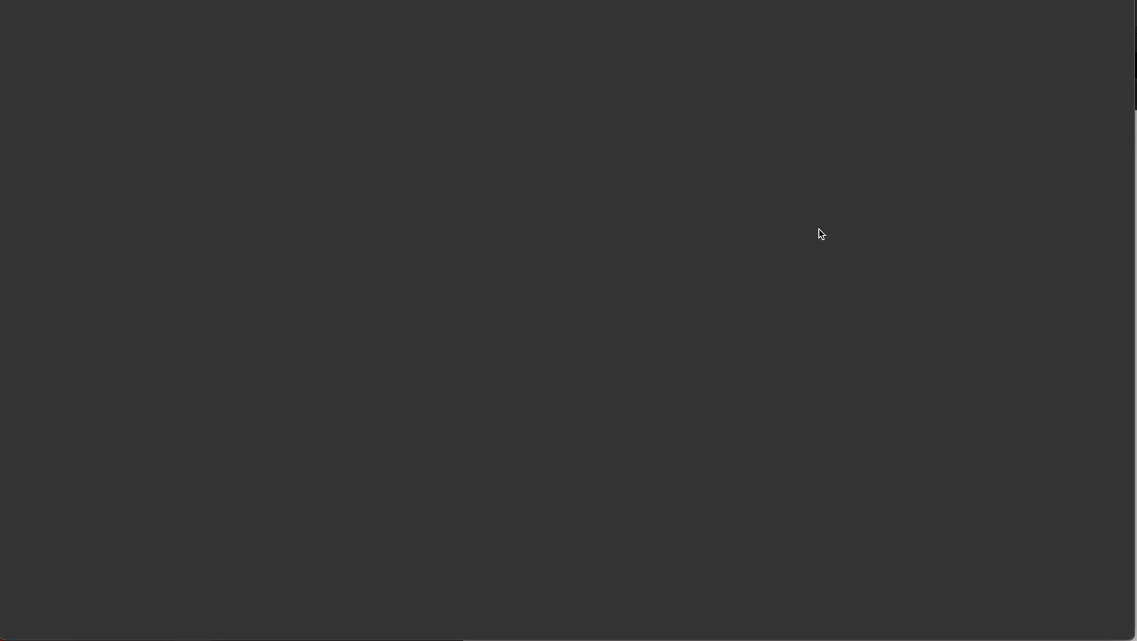
Open manual payment recording for the invoice with Cash as the mode of payment, and cancel without submitting it
left_click(950, 22)
left_click(872, 132)
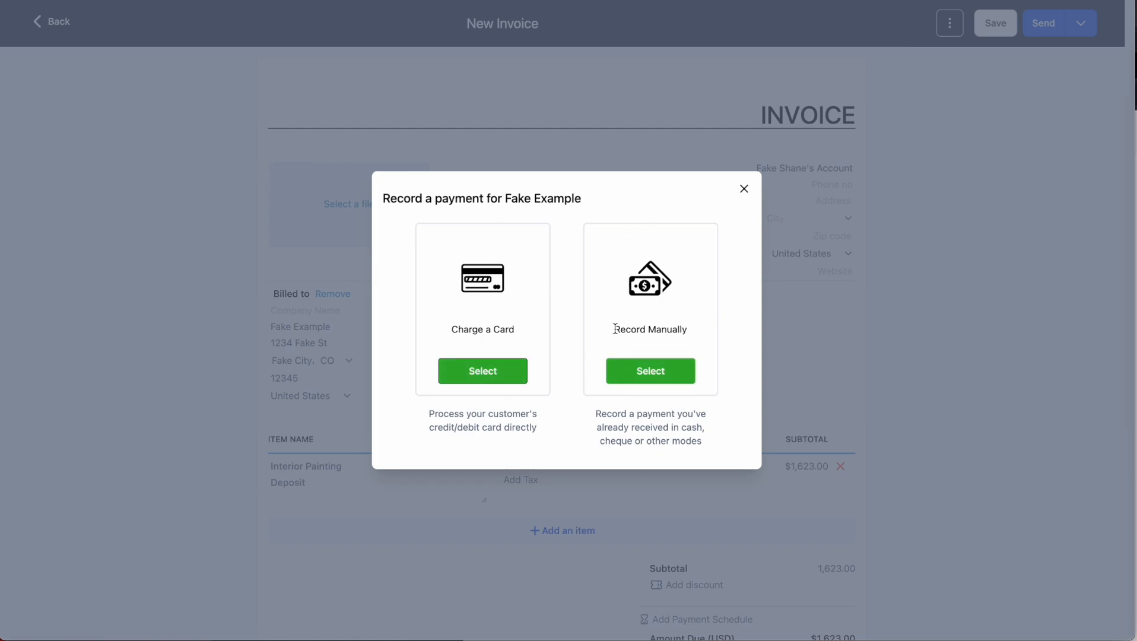
left_click_drag(615, 329, 709, 379)
left_click(677, 375)
left_click(519, 313)
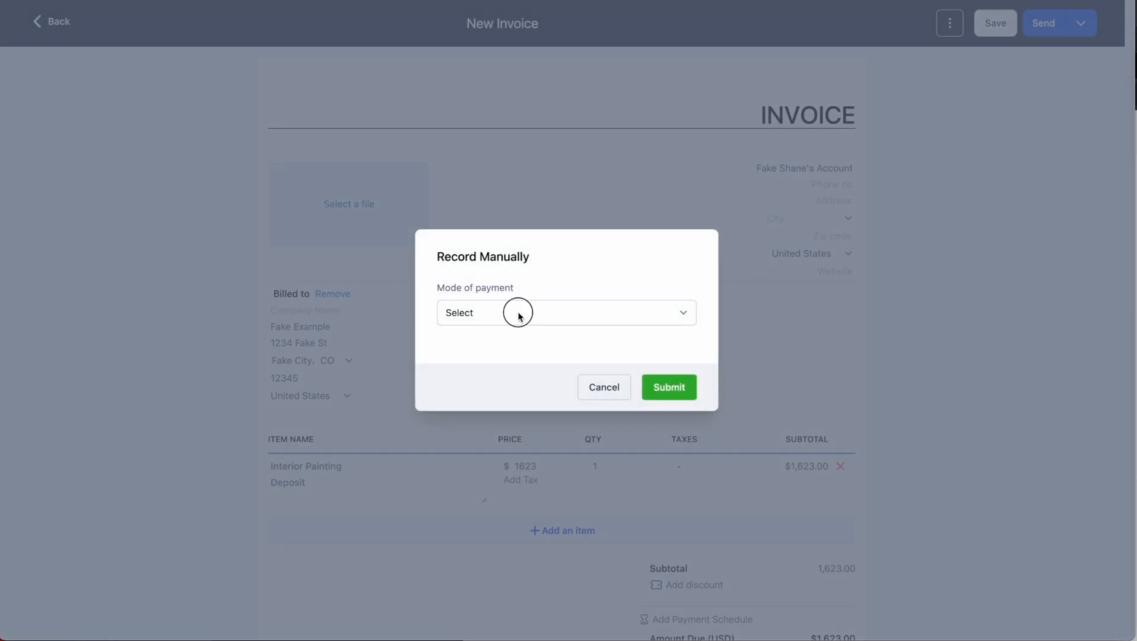
left_click(469, 328)
left_click(478, 294)
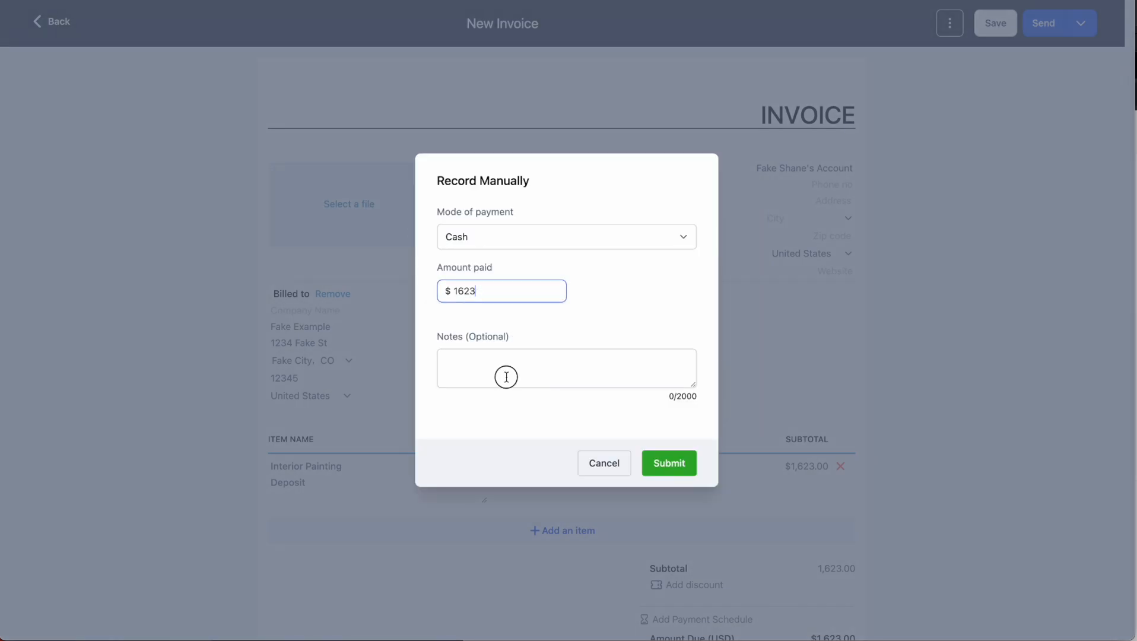
left_click(507, 377)
left_click(599, 465)
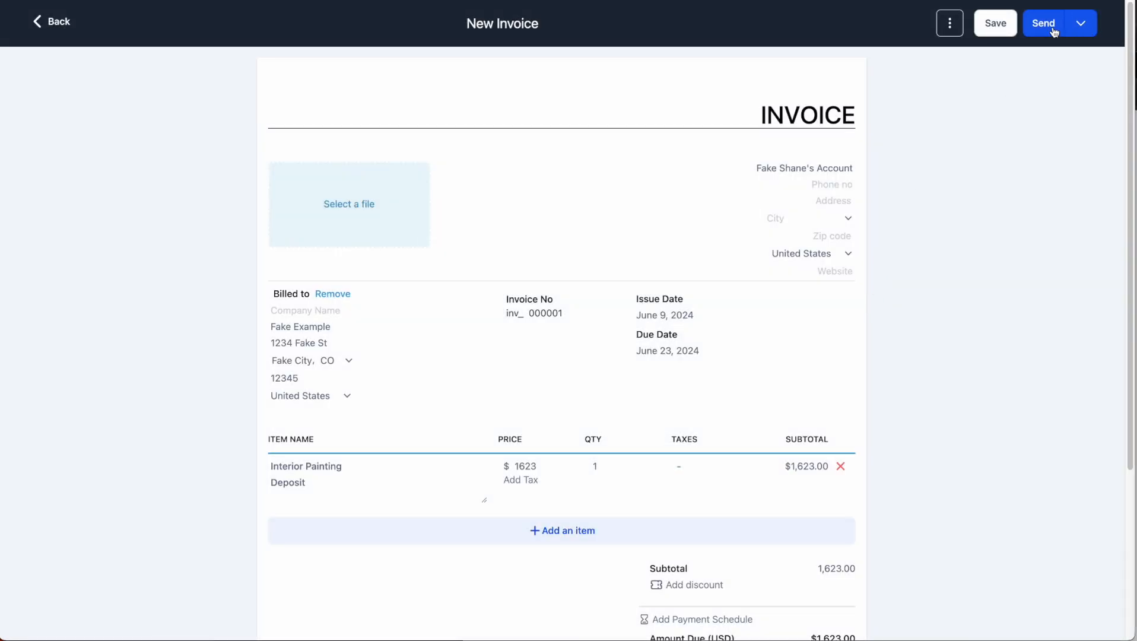
Open the invoice's sending options and compare the Email, Text, and Email & Text delivery methods
left_click(1049, 30)
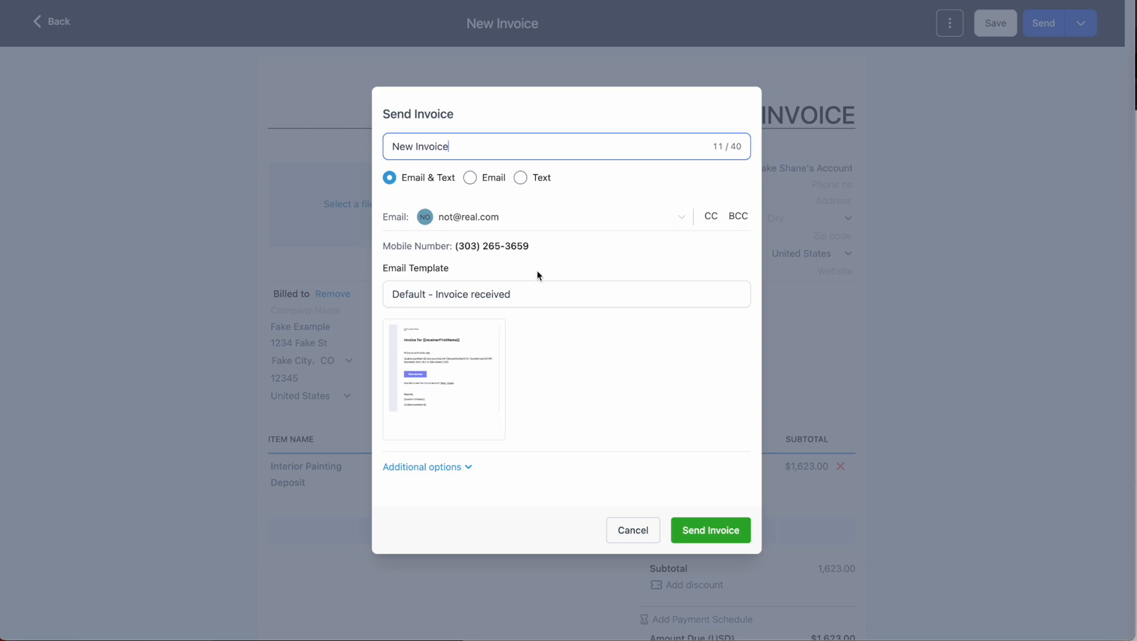
left_click(470, 178)
left_click(524, 190)
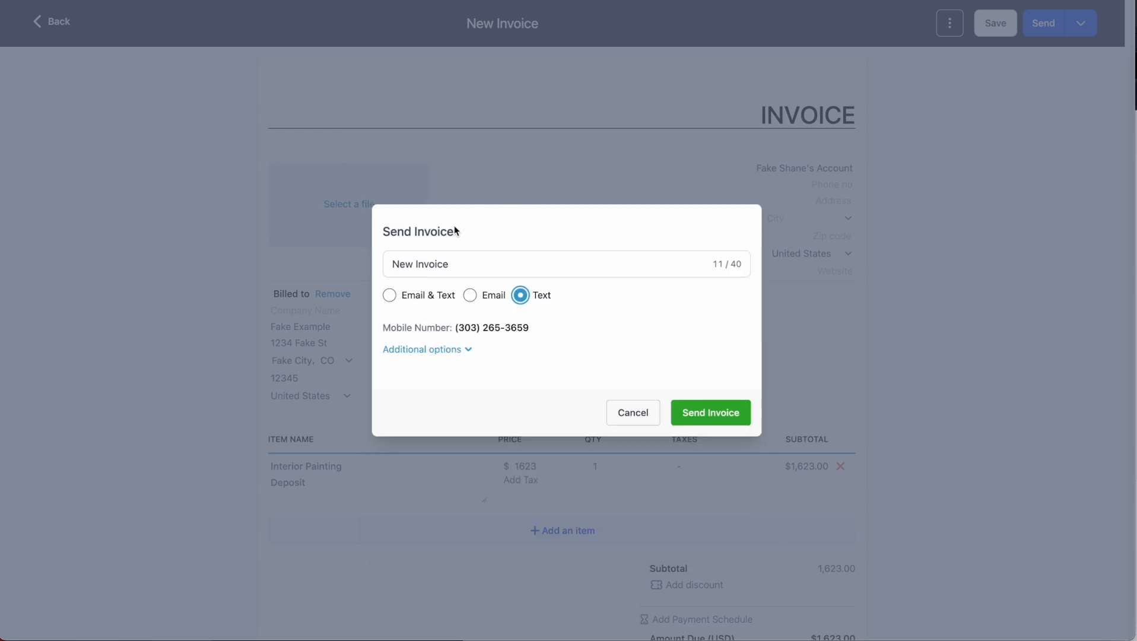
left_click(419, 295)
Try switching the payment mode between Test and Live in the additional sending options, and collapse those options
double_click(423, 465)
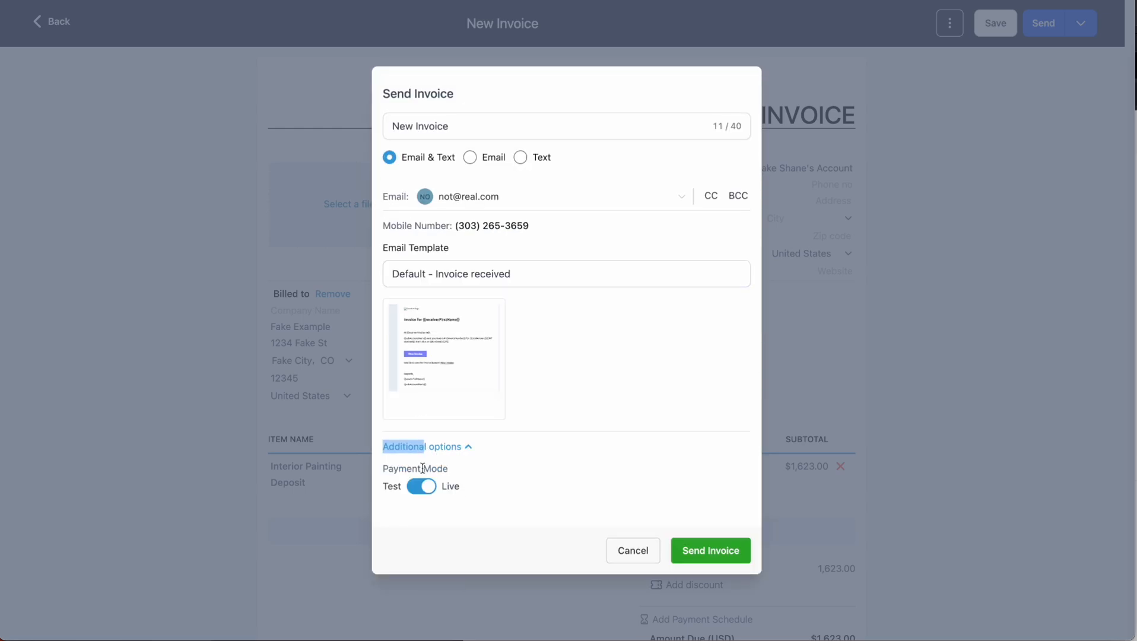
left_click(419, 487)
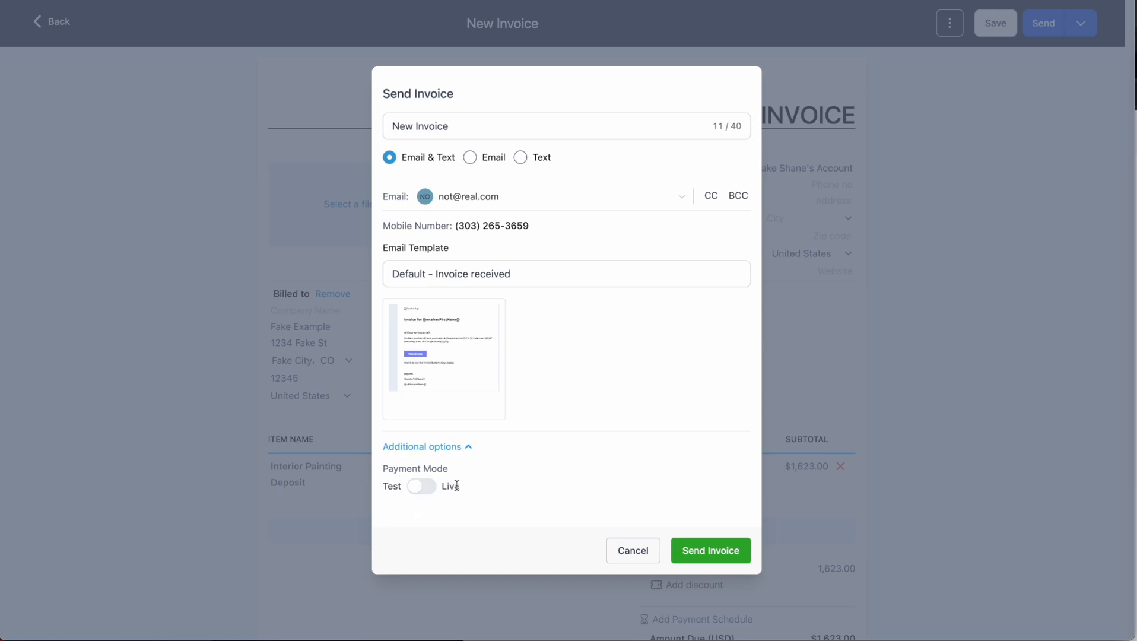
left_click(433, 486)
left_click(437, 488)
left_click(430, 486)
left_click(460, 449)
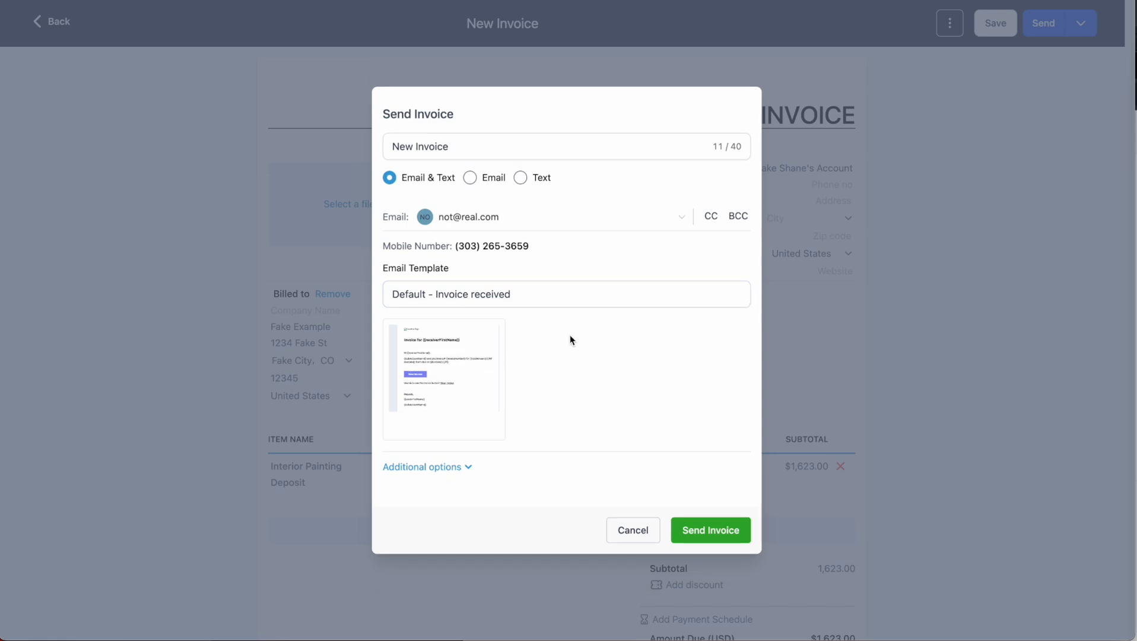
Choose Email as the only delivery method, check the recipient options, and try to send the invoice
left_click(469, 177)
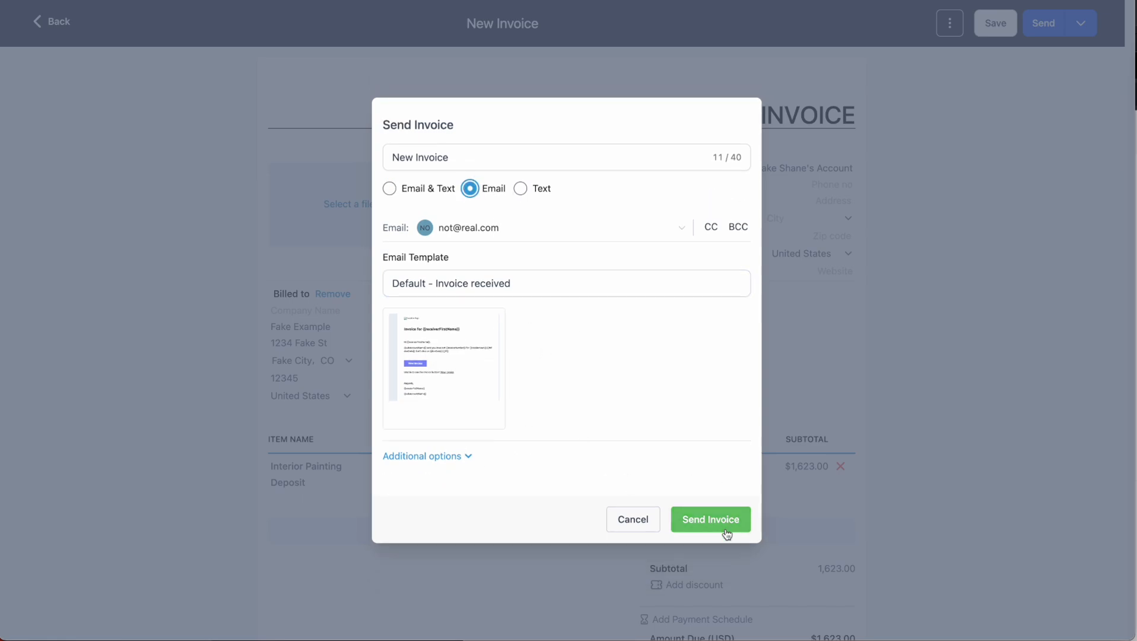
left_click(445, 233)
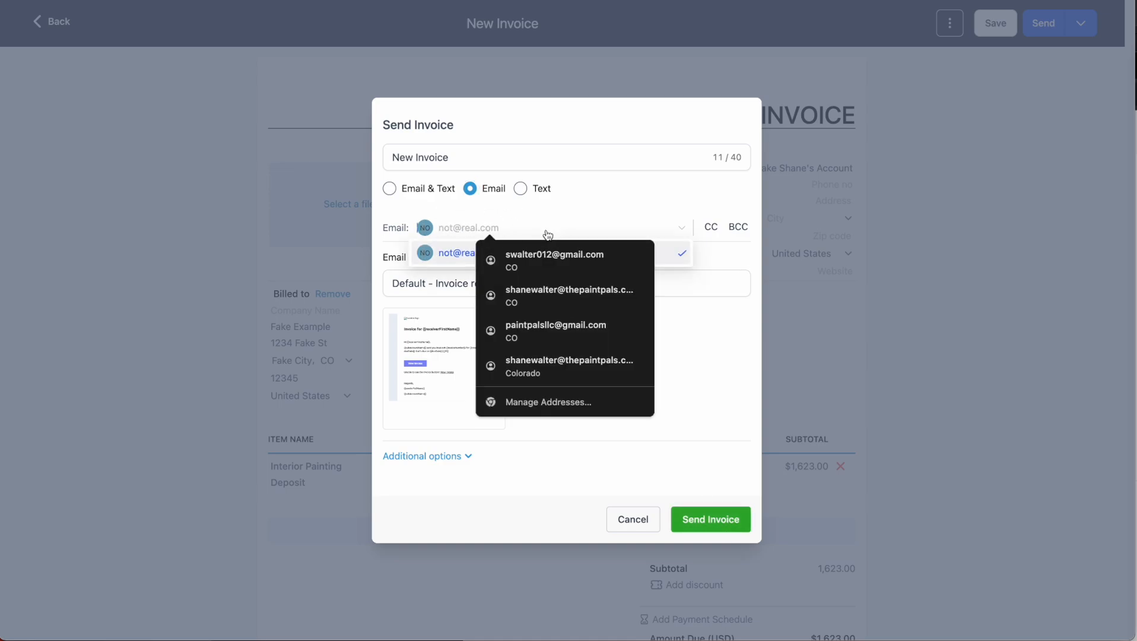
left_click(704, 412)
left_click(716, 514)
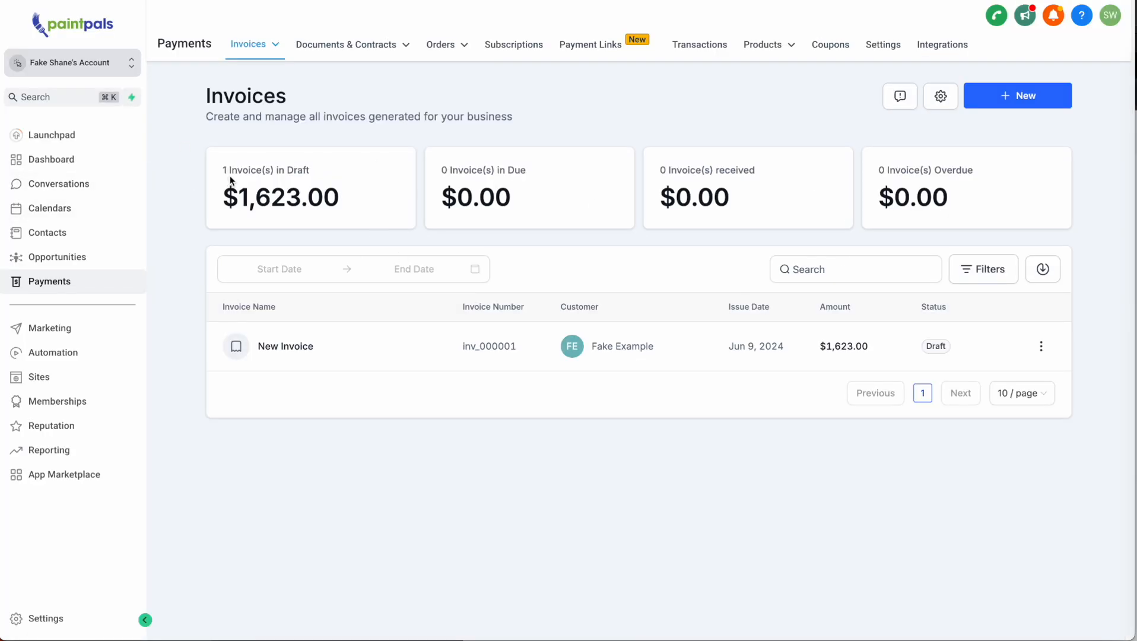
Review the summary amounts for draft, due, received and overdue invoices
left_click_drag(283, 207, 275, 208)
left_click_drag(255, 199, 350, 198)
left_click_drag(442, 197, 511, 199)
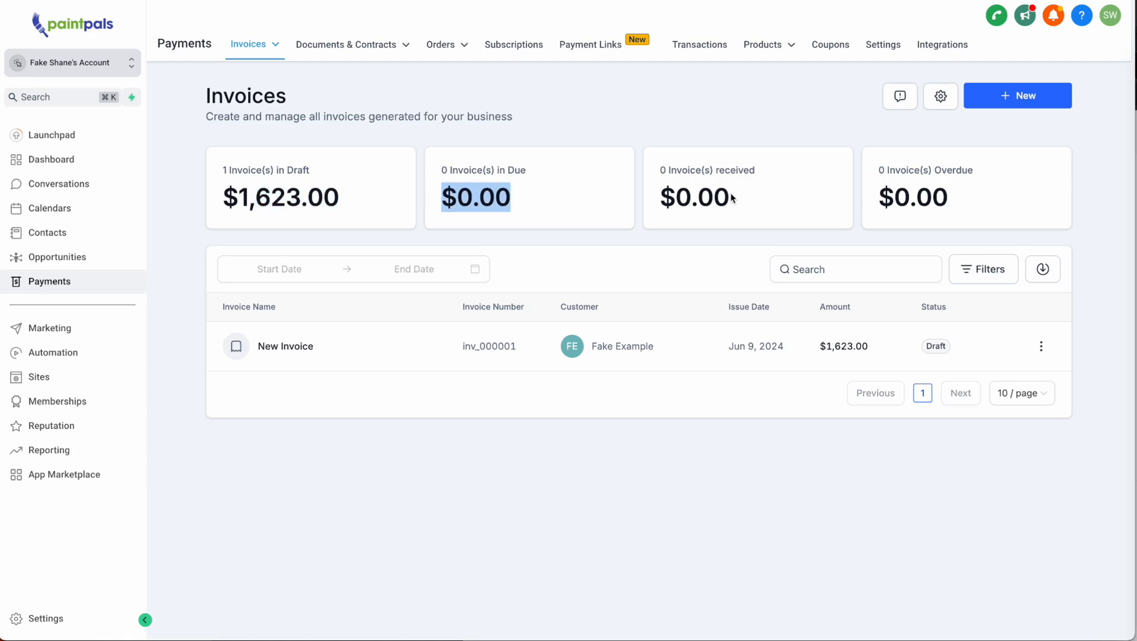
left_click_drag(732, 197, 677, 198)
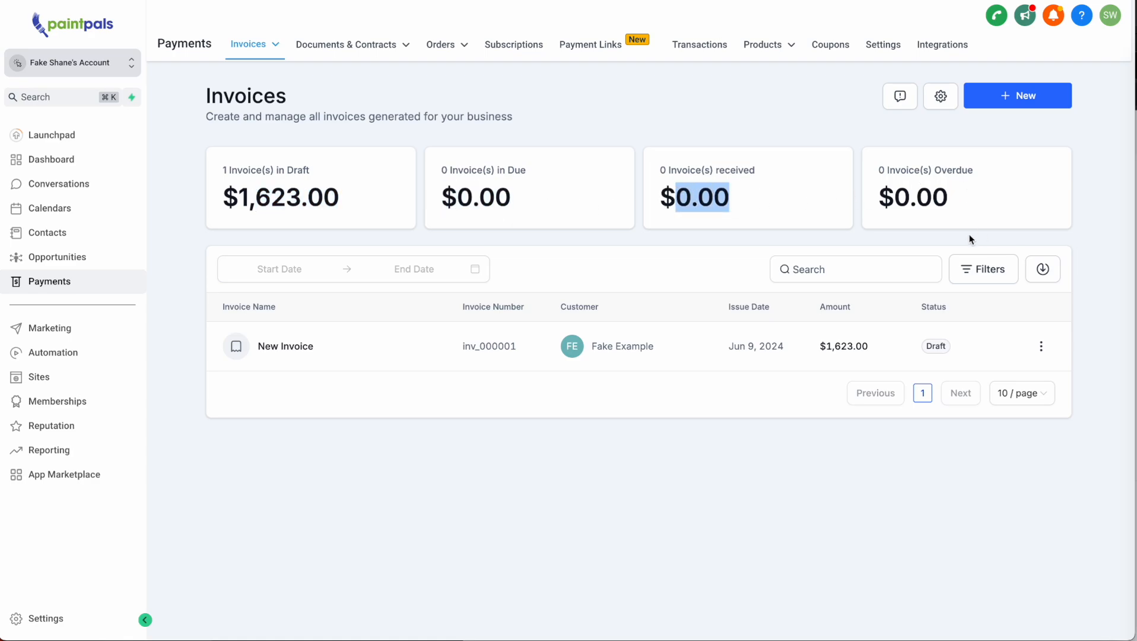
left_click_drag(952, 205, 801, 200)
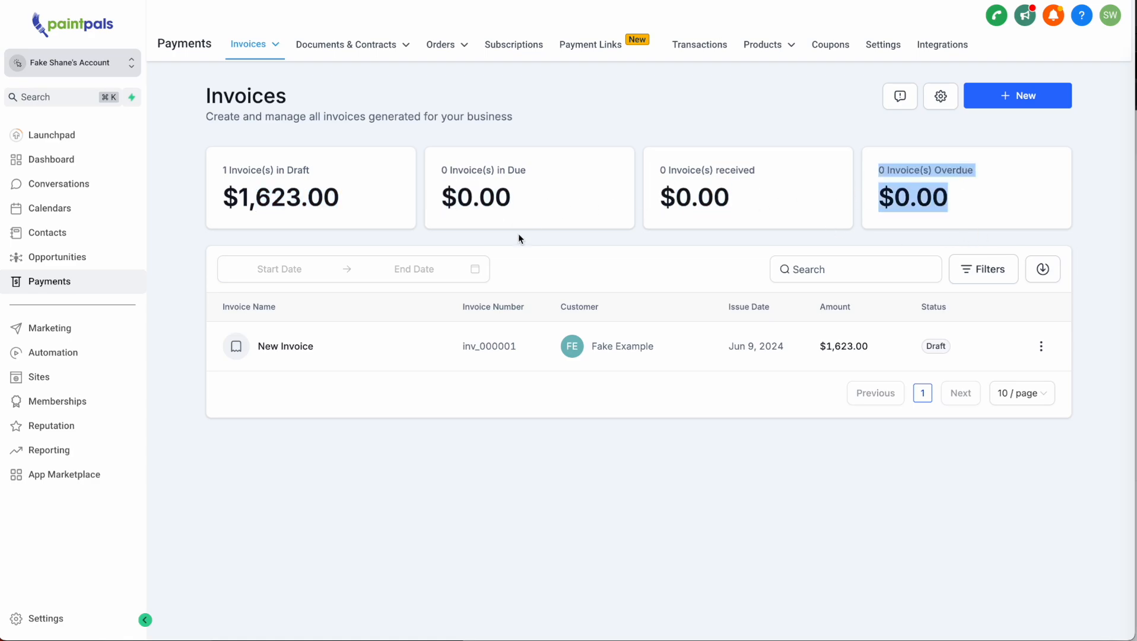
Check the invoice list's date range and status filter options, and set the list to 40 invoices per page
left_click(285, 272)
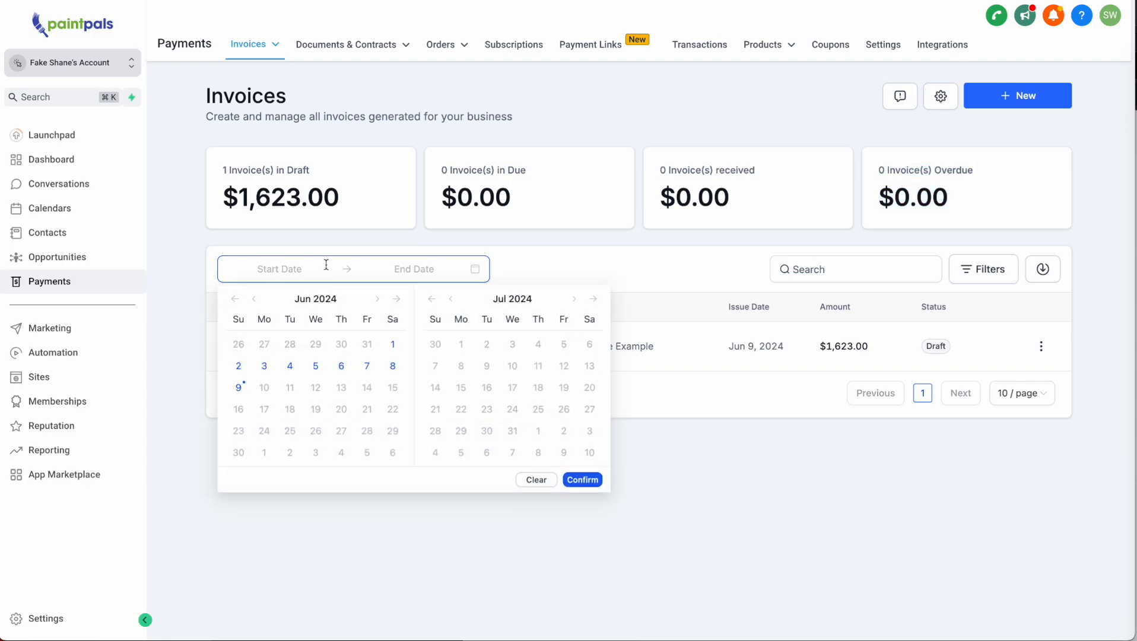
left_click(587, 261)
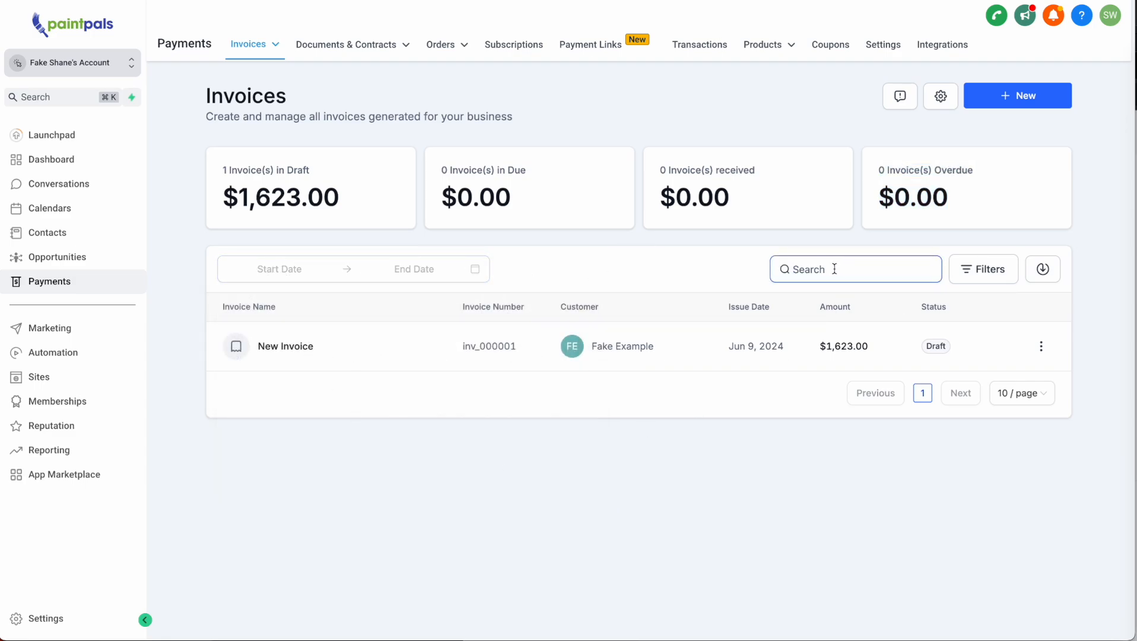
left_click(987, 277)
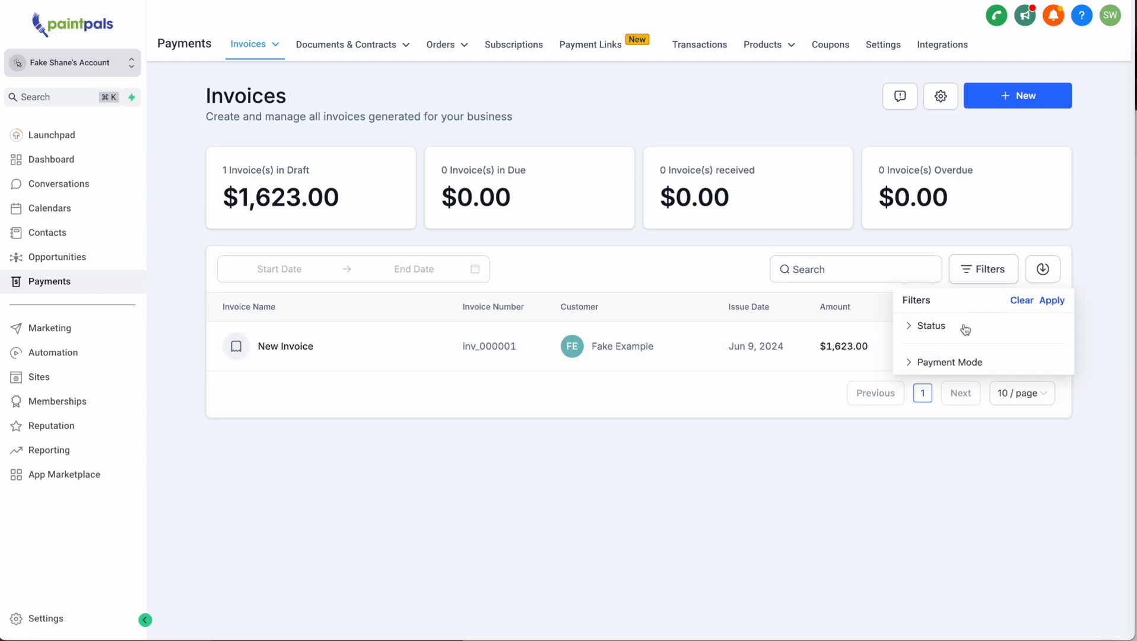
left_click(918, 325)
left_click(946, 358)
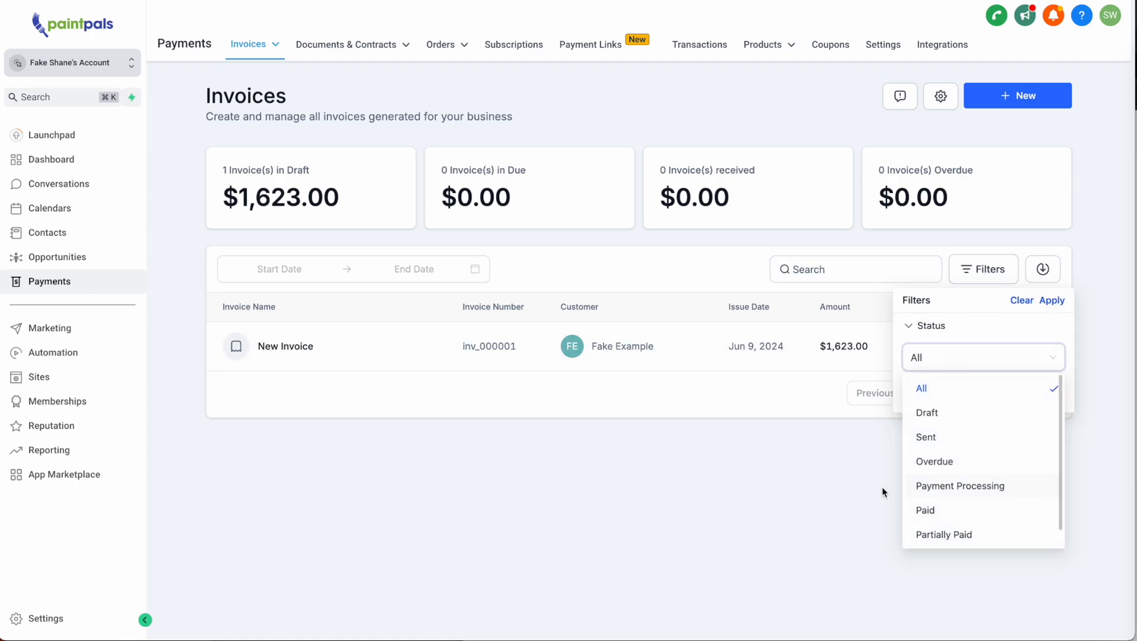
left_click(986, 274)
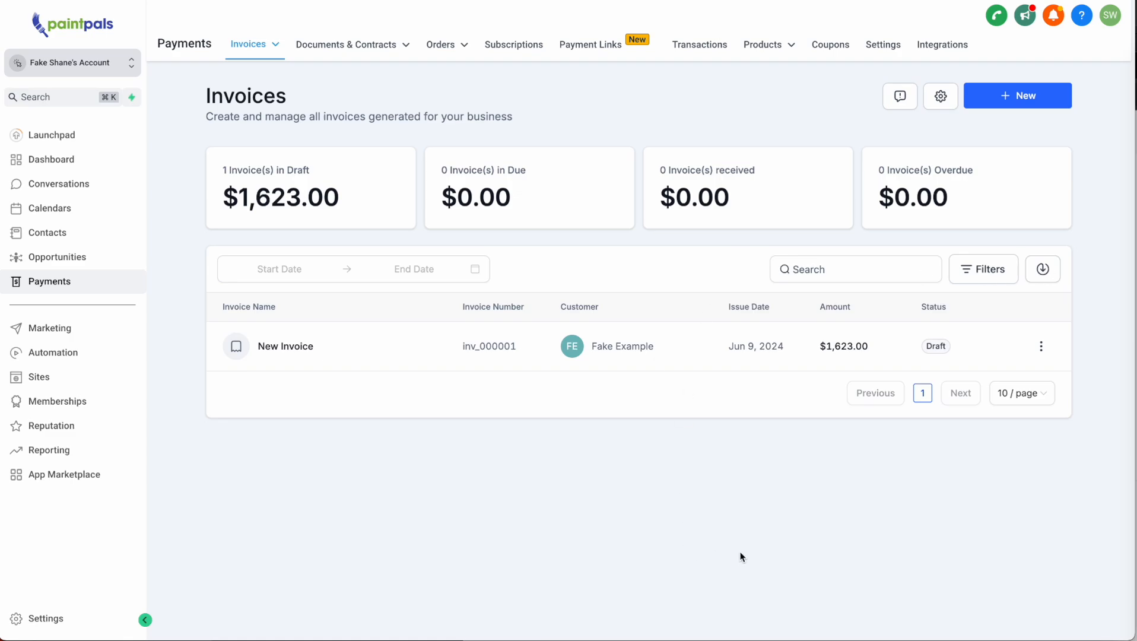
left_click(1022, 393)
left_click(1009, 494)
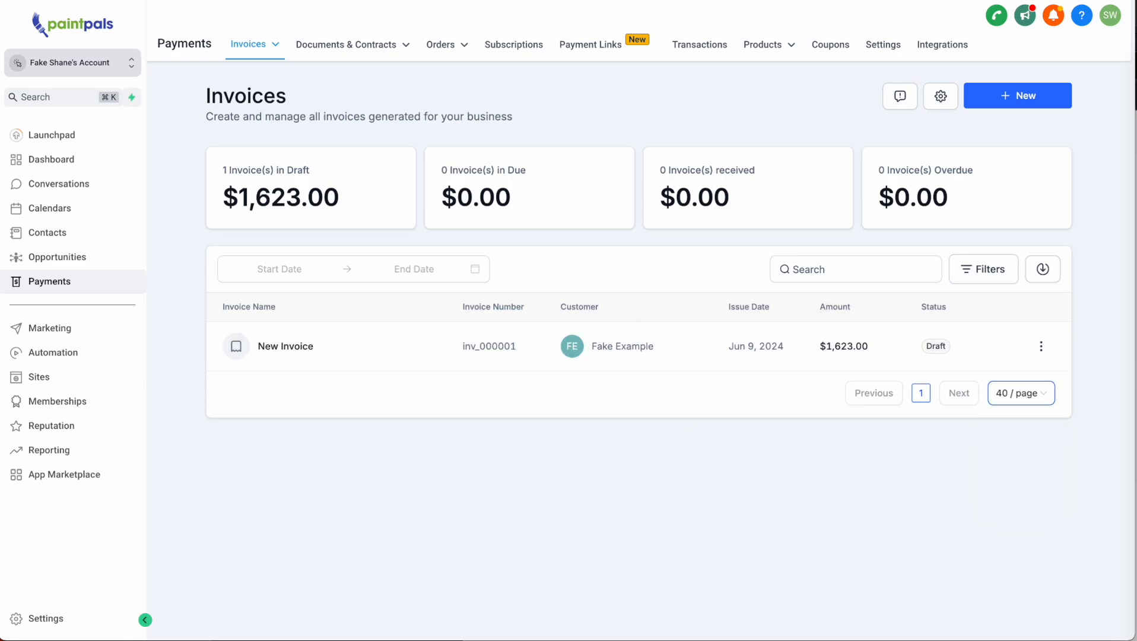
Open the transactions overview and look at its date range and filter options without applying any
left_click(710, 46)
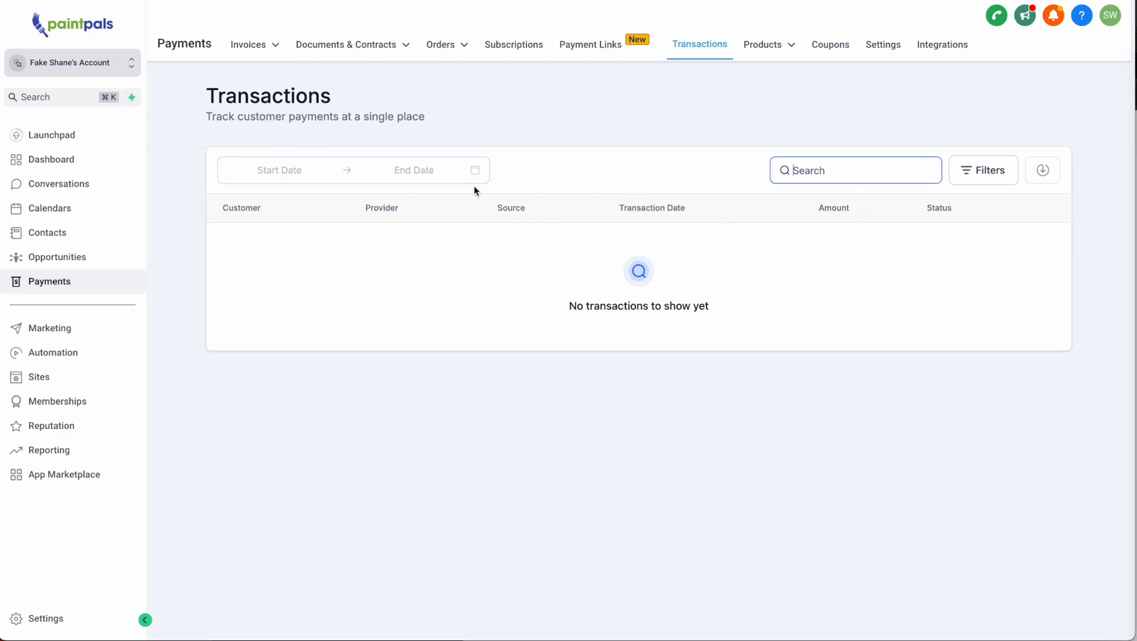
left_click(255, 170)
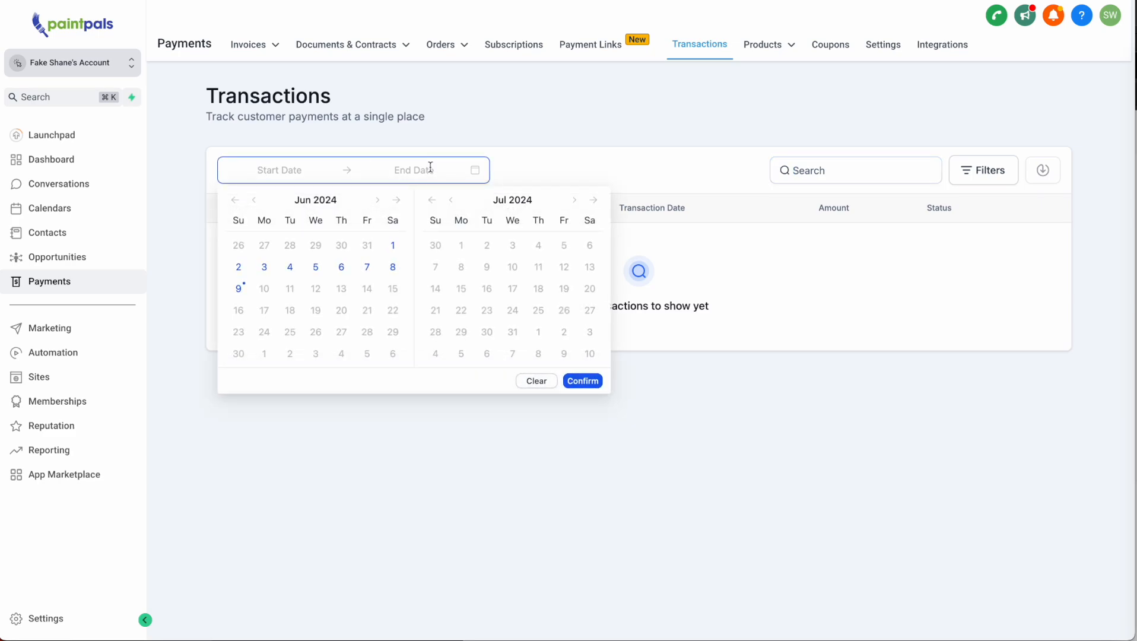
left_click(965, 172)
left_click(670, 118)
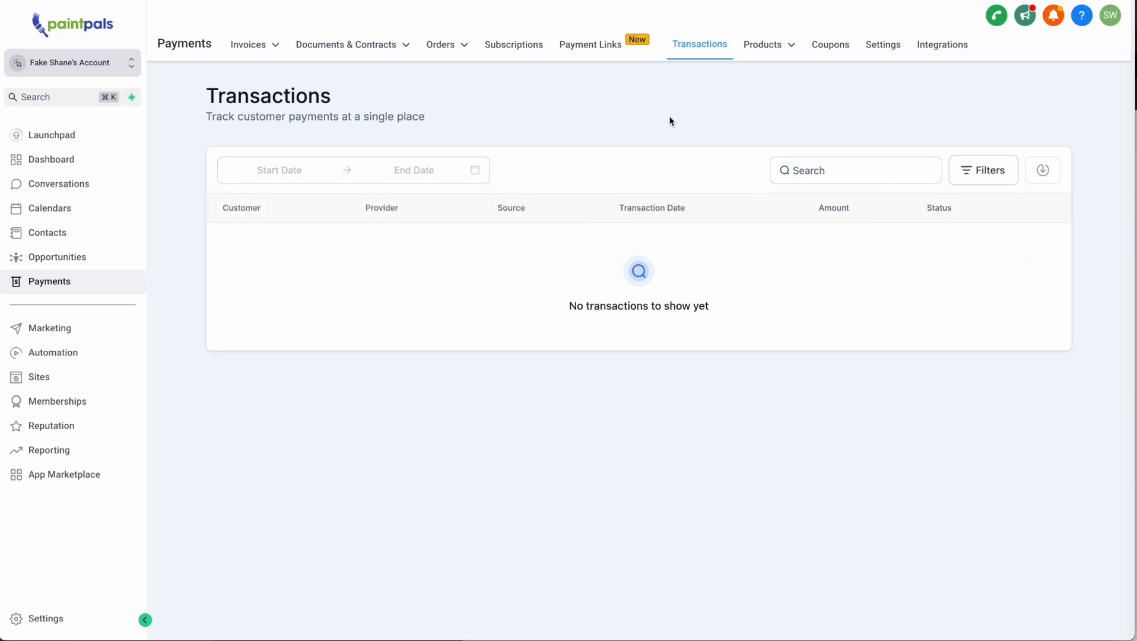